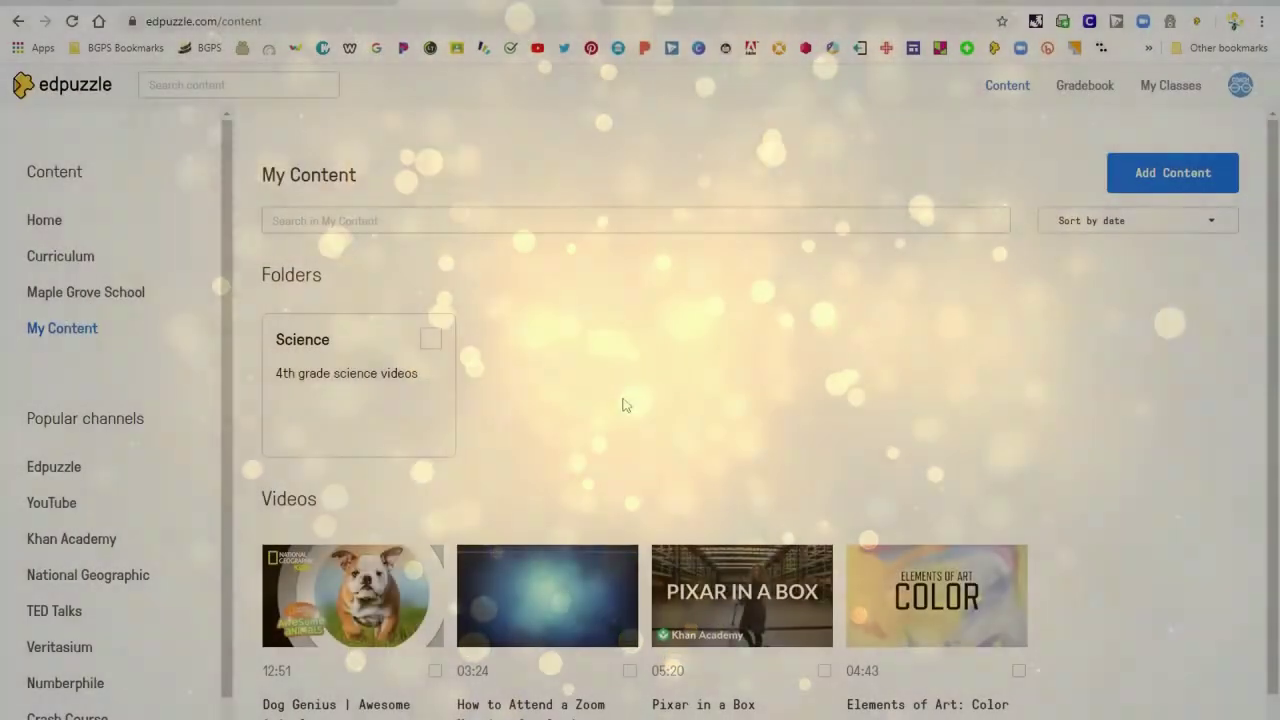
click(1177, 172)
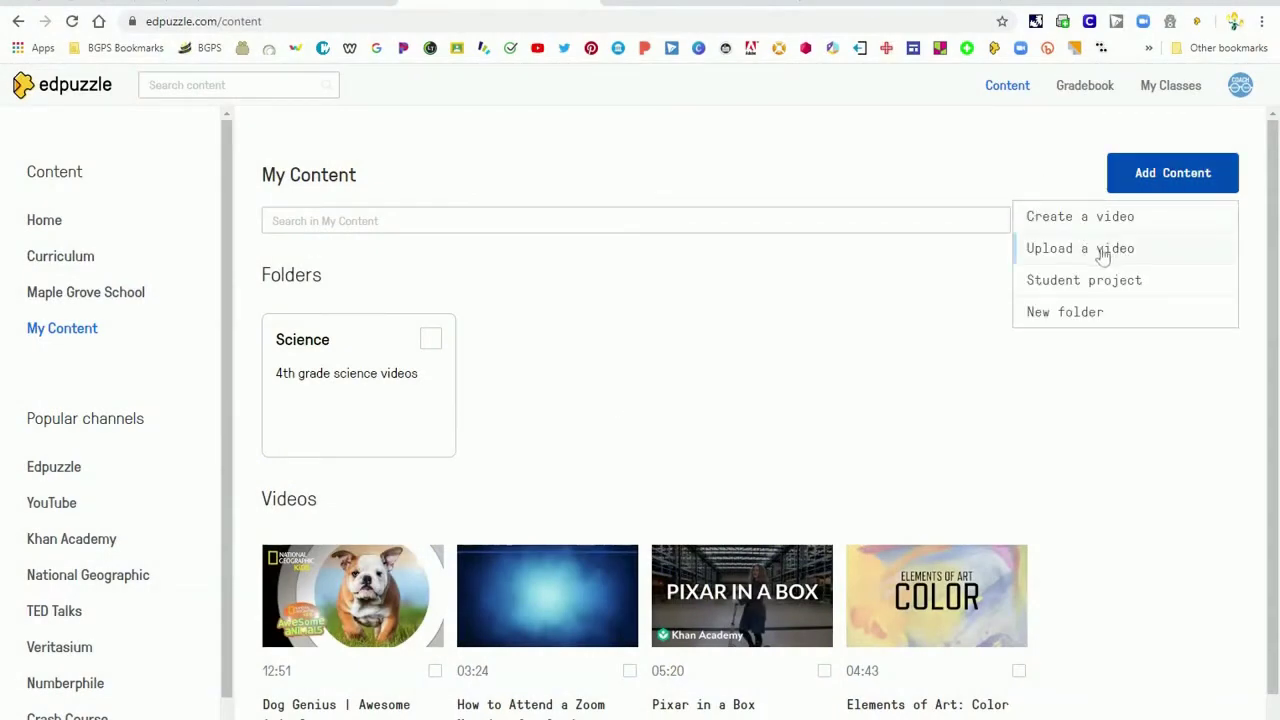
click(814, 320)
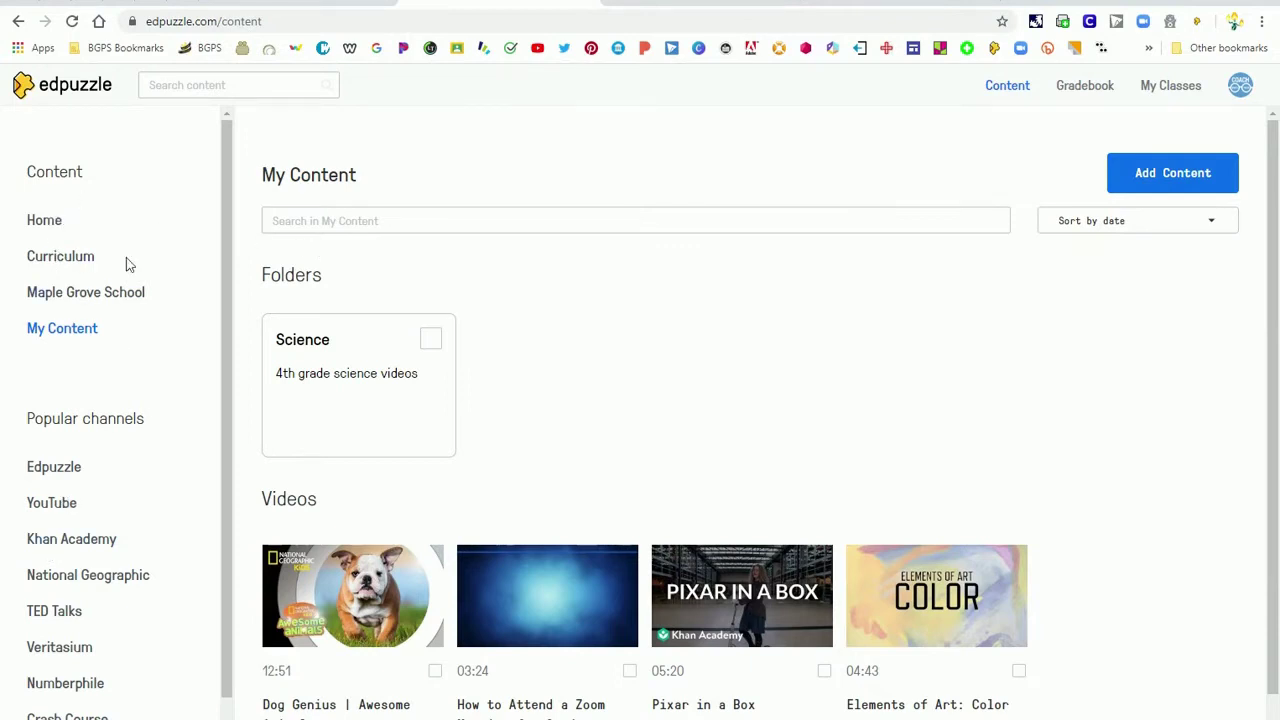
scroll(629, 420, down, 1)
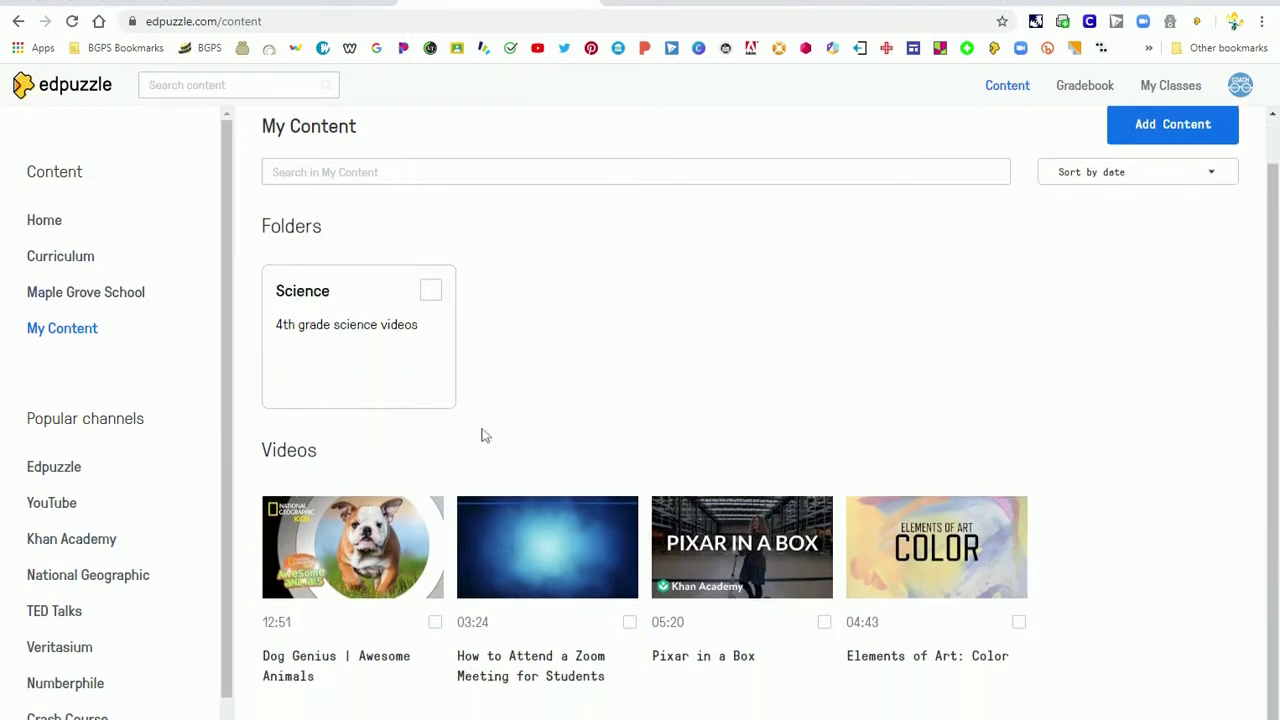
click(370, 553)
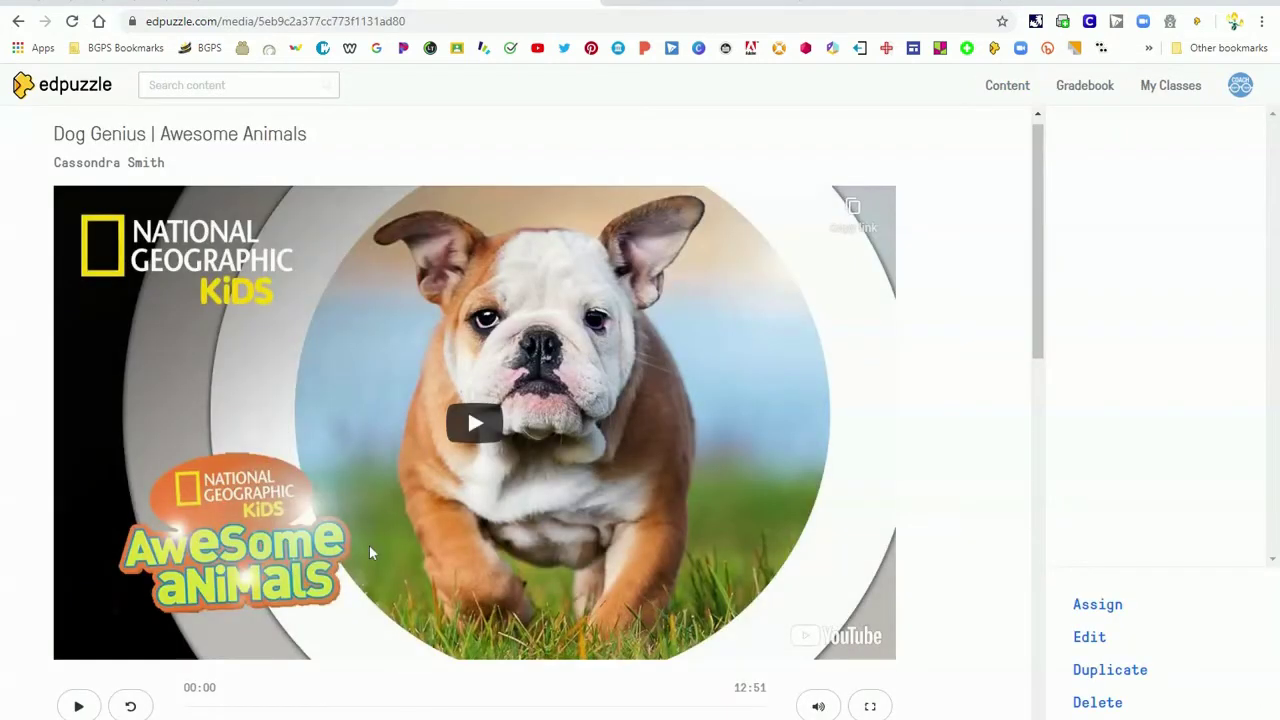
click(18, 22)
- Open the "Dog Genius | Awesome Animals" video from My Content for editing and go to its question editor
scroll(408, 663, down, 1)
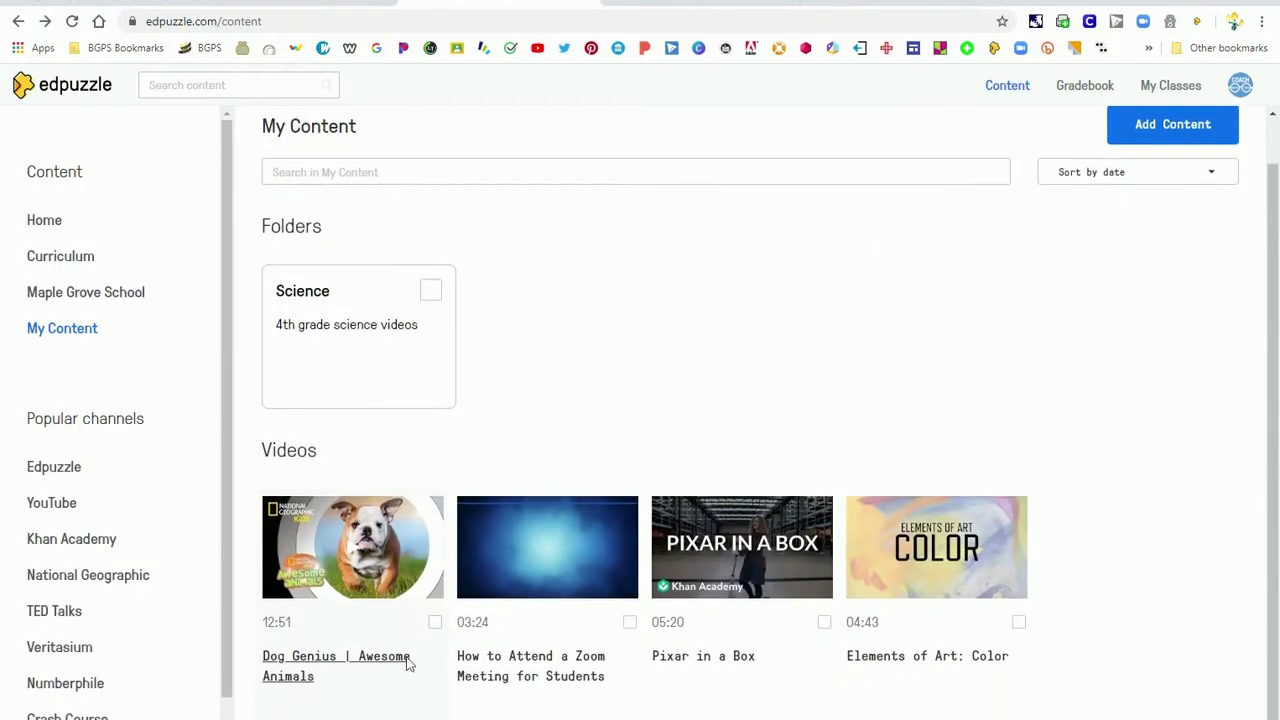
click(435, 624)
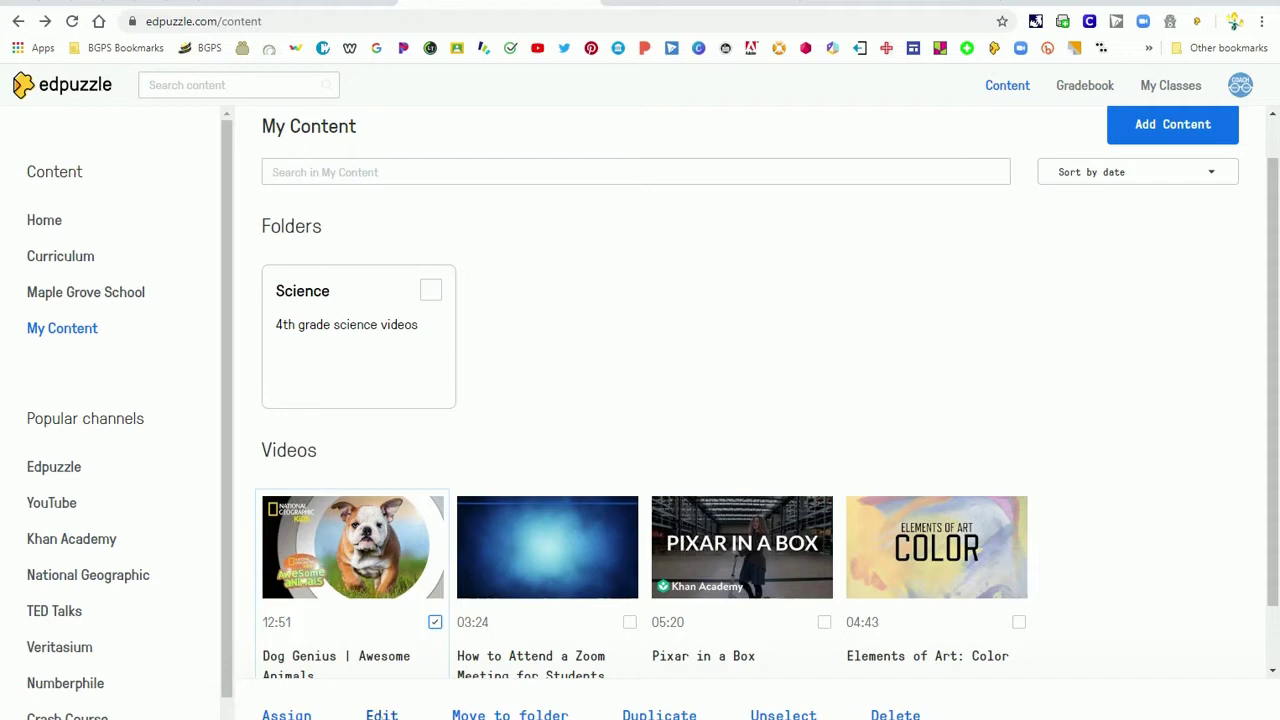
click(381, 715)
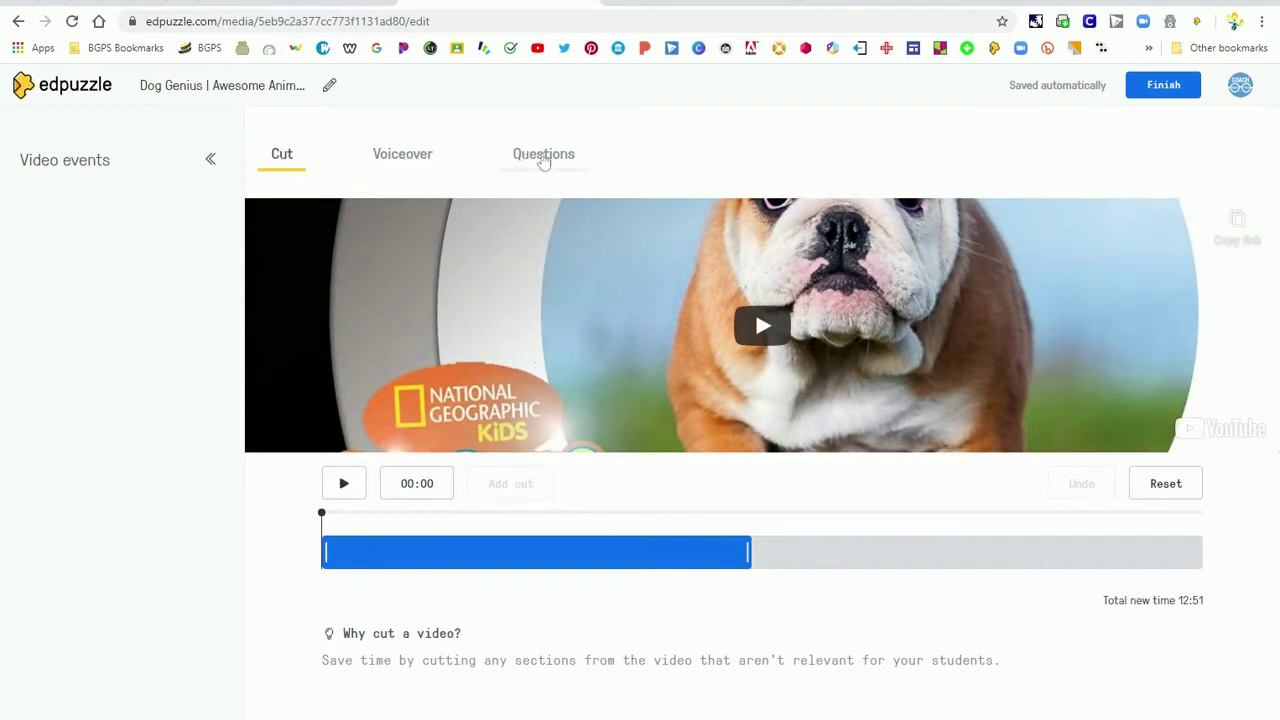
click(543, 158)
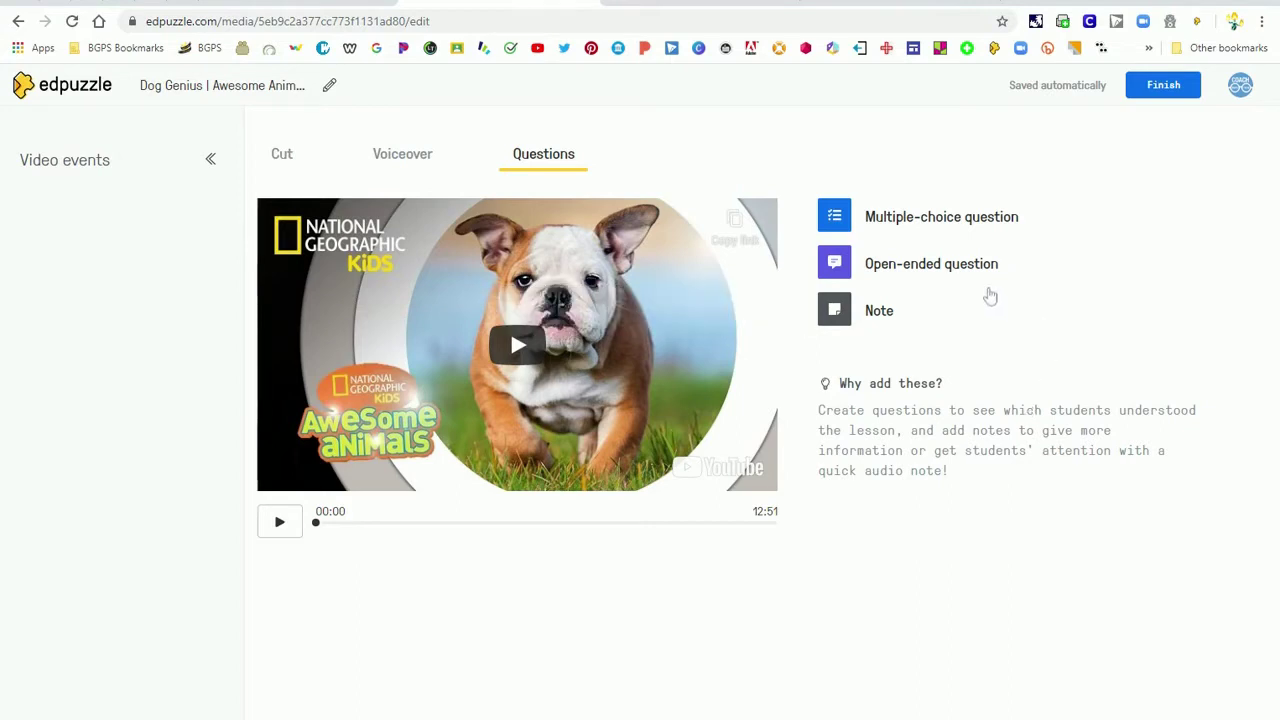
- Add the open-ended question "What do you think?" and move its marker to 02:22 on the video timeline
click(971, 266)
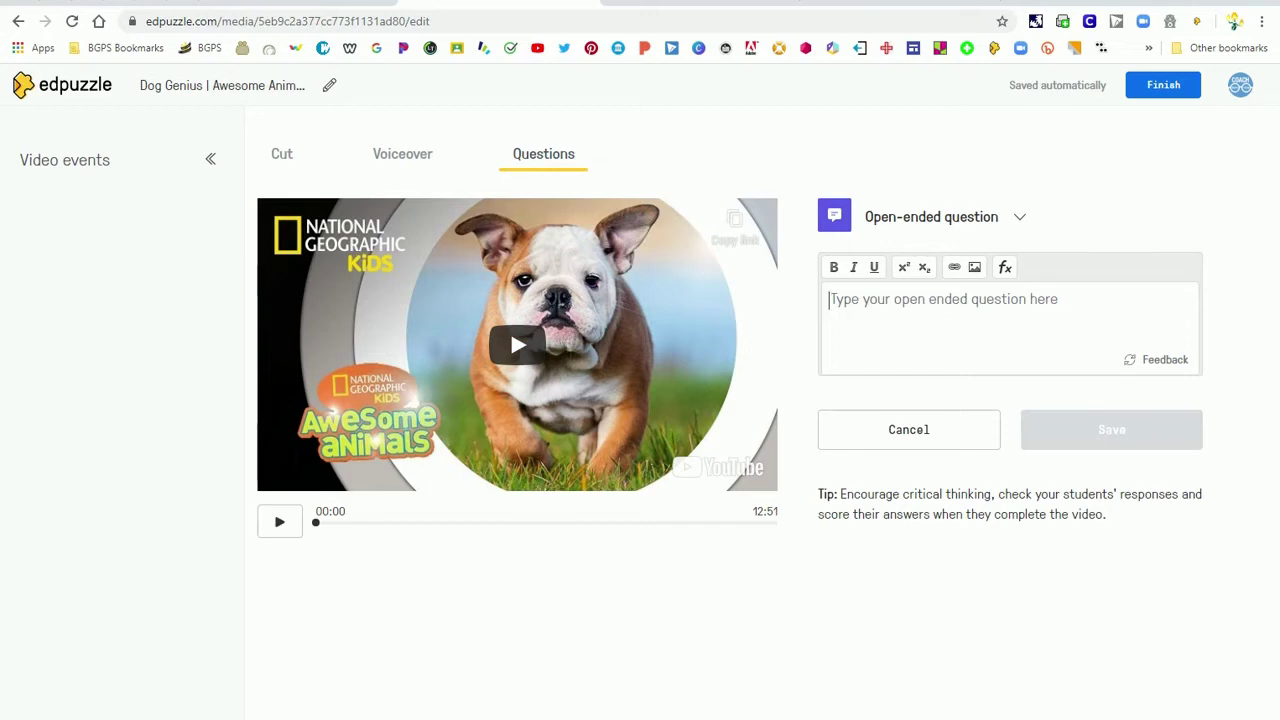
text(What do you think?)
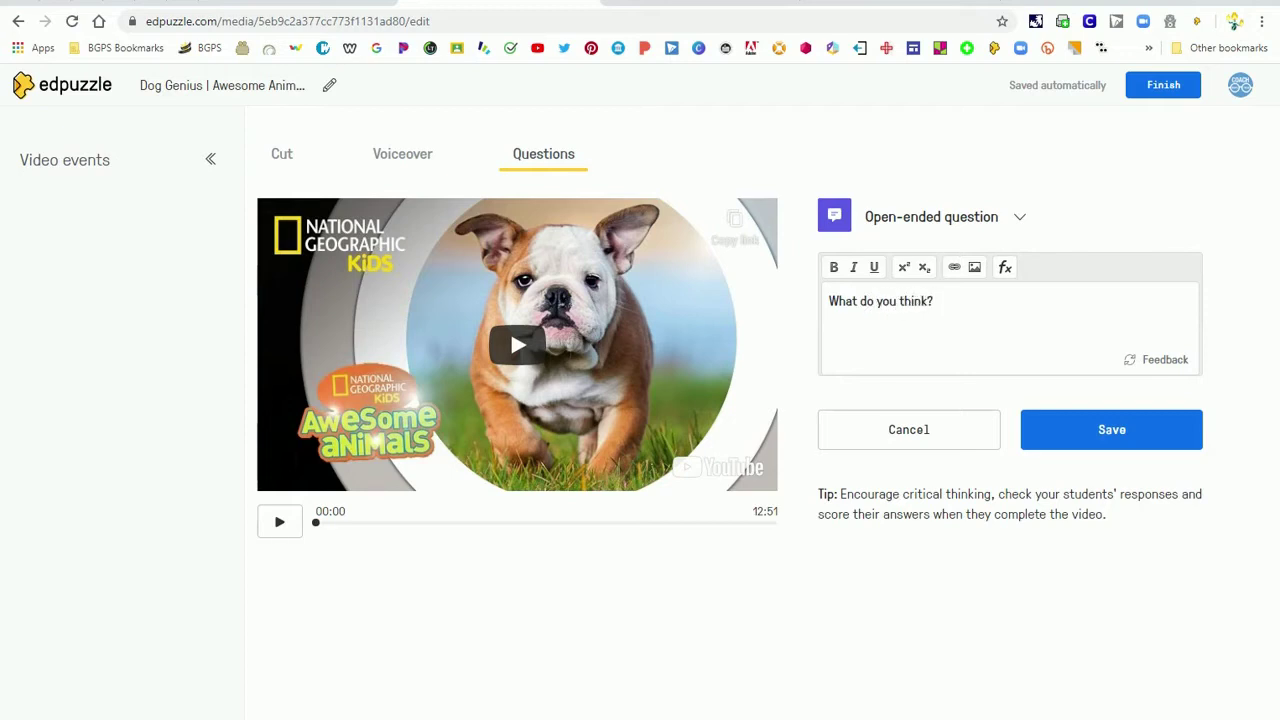
click(1092, 430)
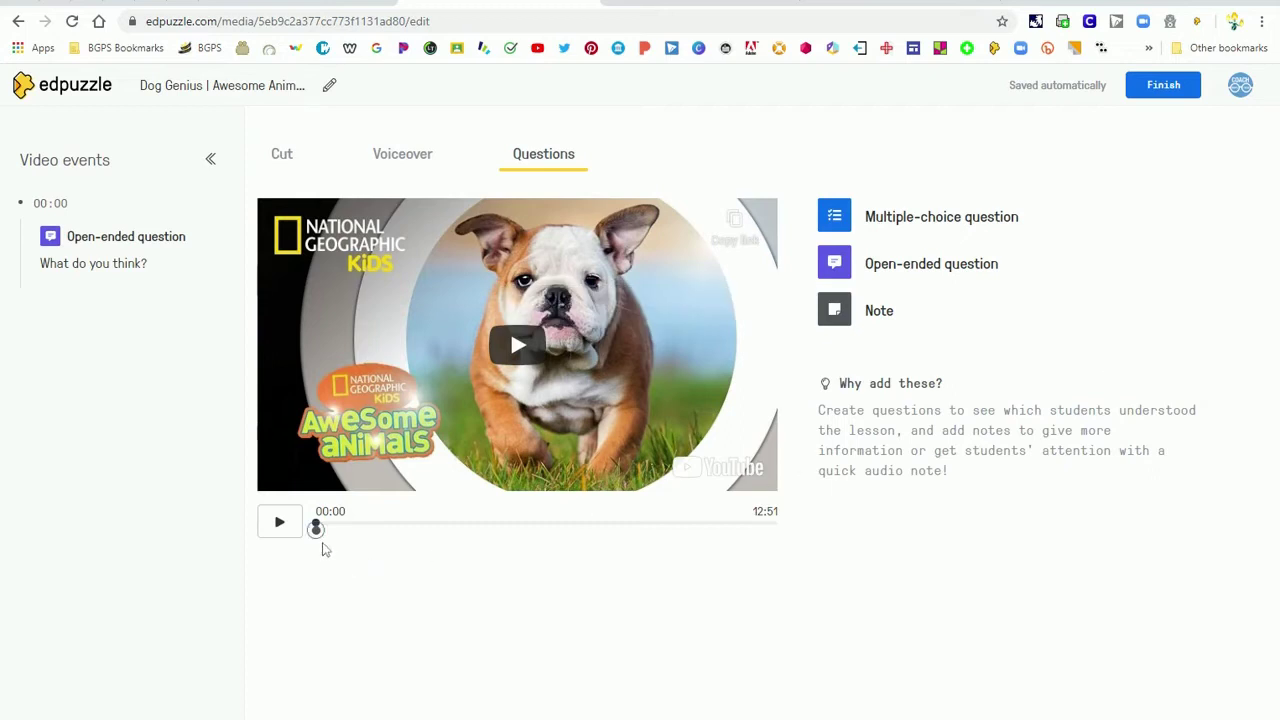
drag(317, 530, 354, 538)
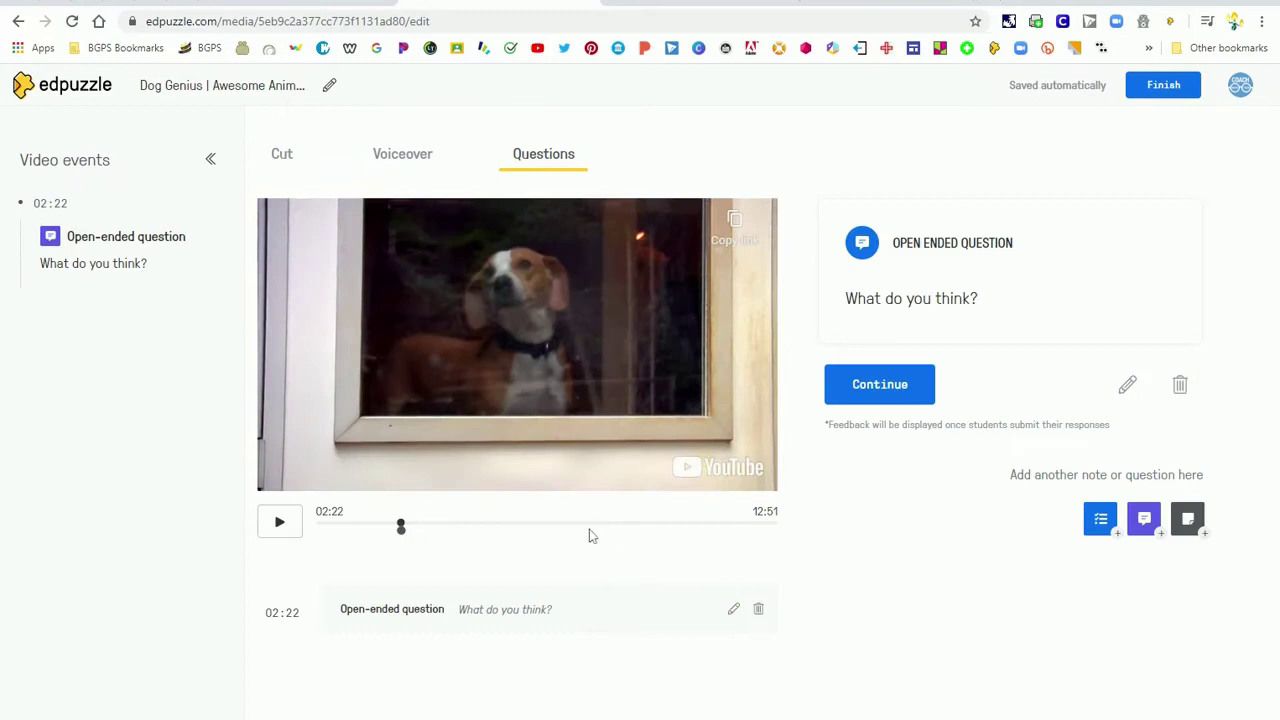
- Pause the video at 04:16 and start a multiple-choice question there reading "What type of animal are dogs descended from?"
click(868, 388)
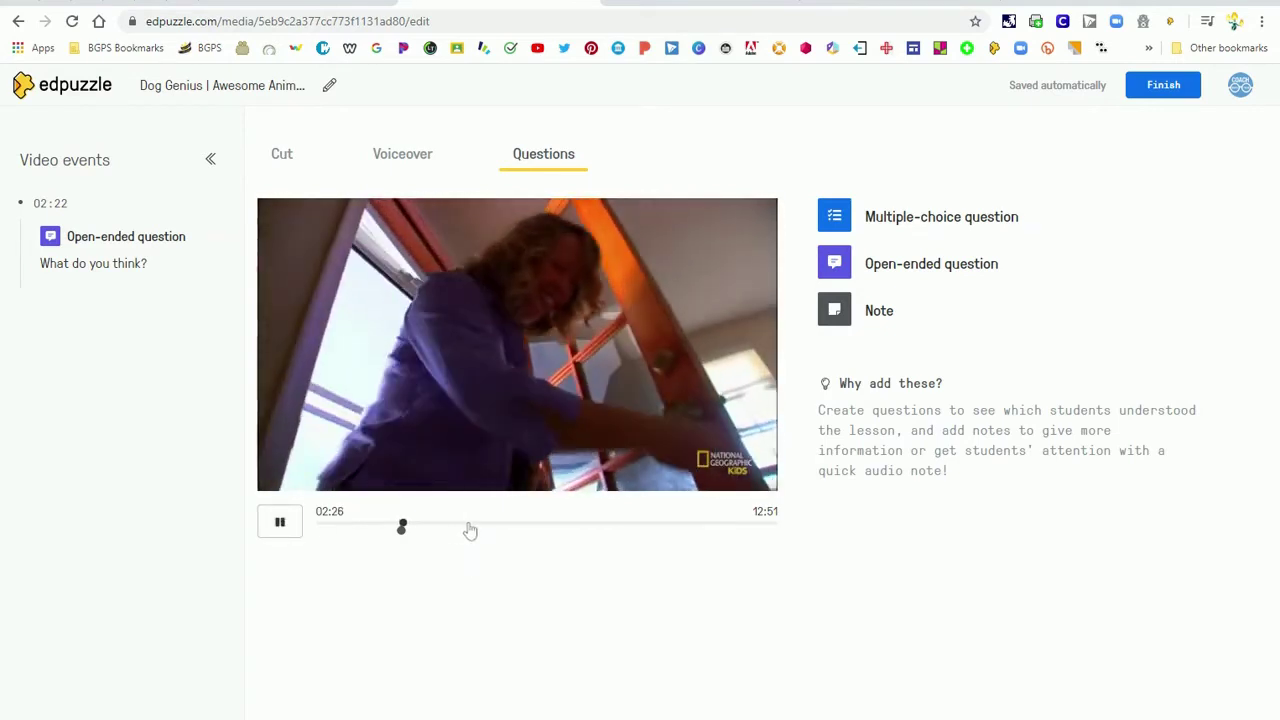
click(467, 524)
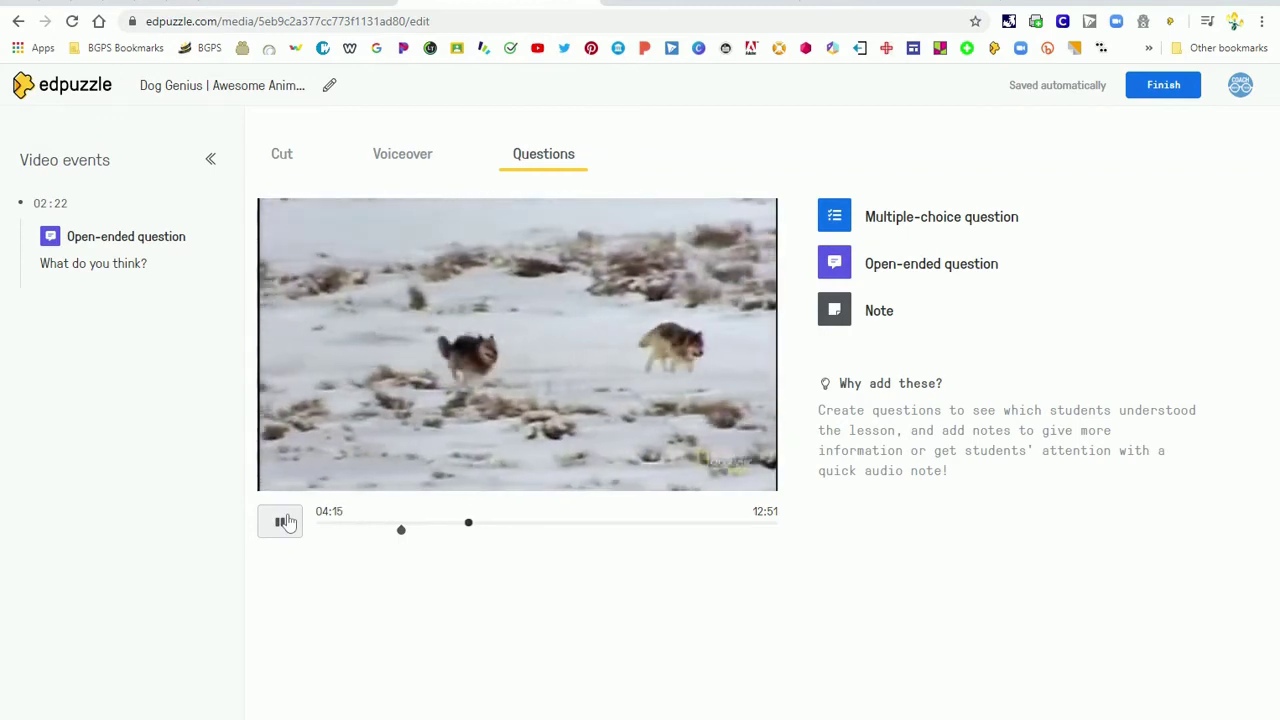
click(285, 522)
click(908, 226)
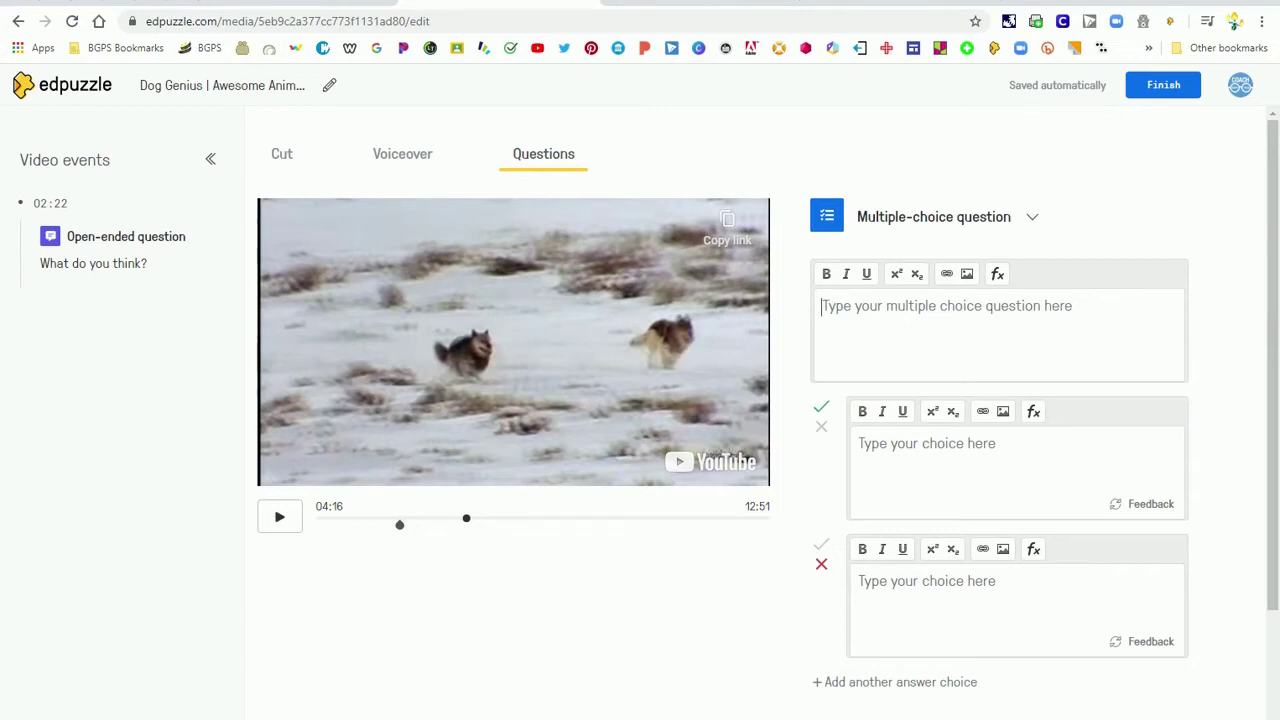
text(W)
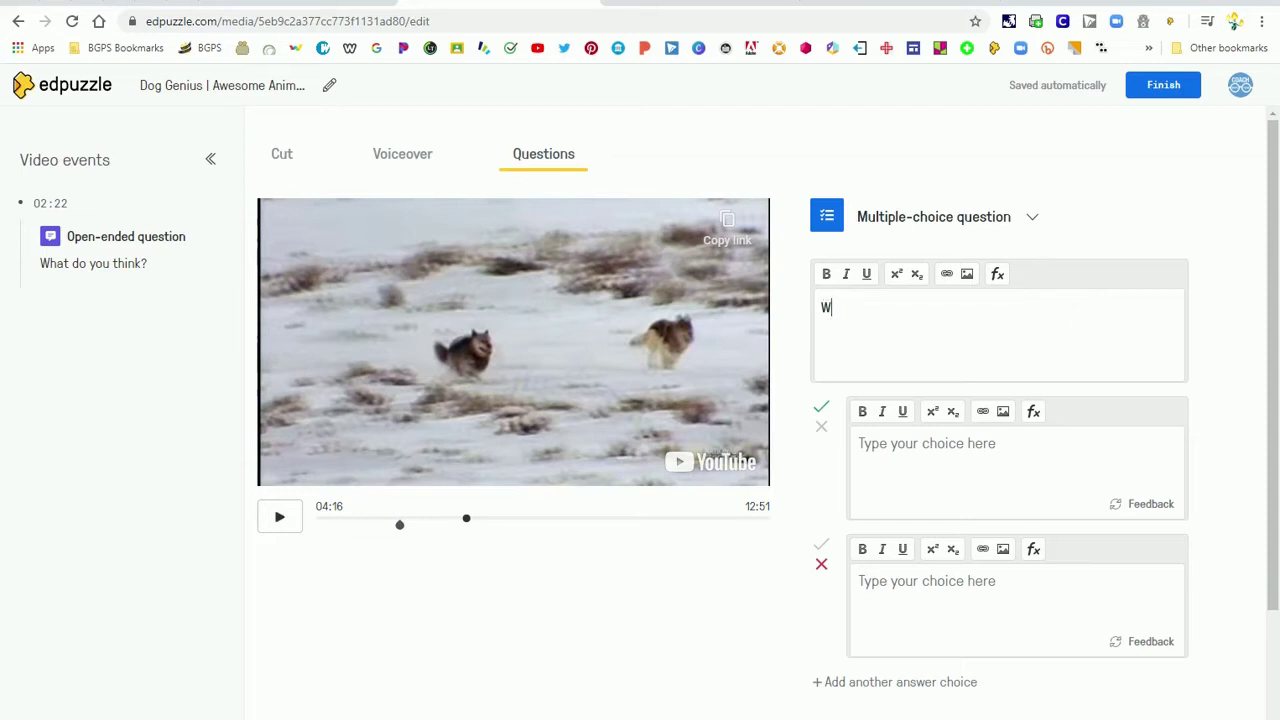
text(hat type of animal are dogs descended from?)
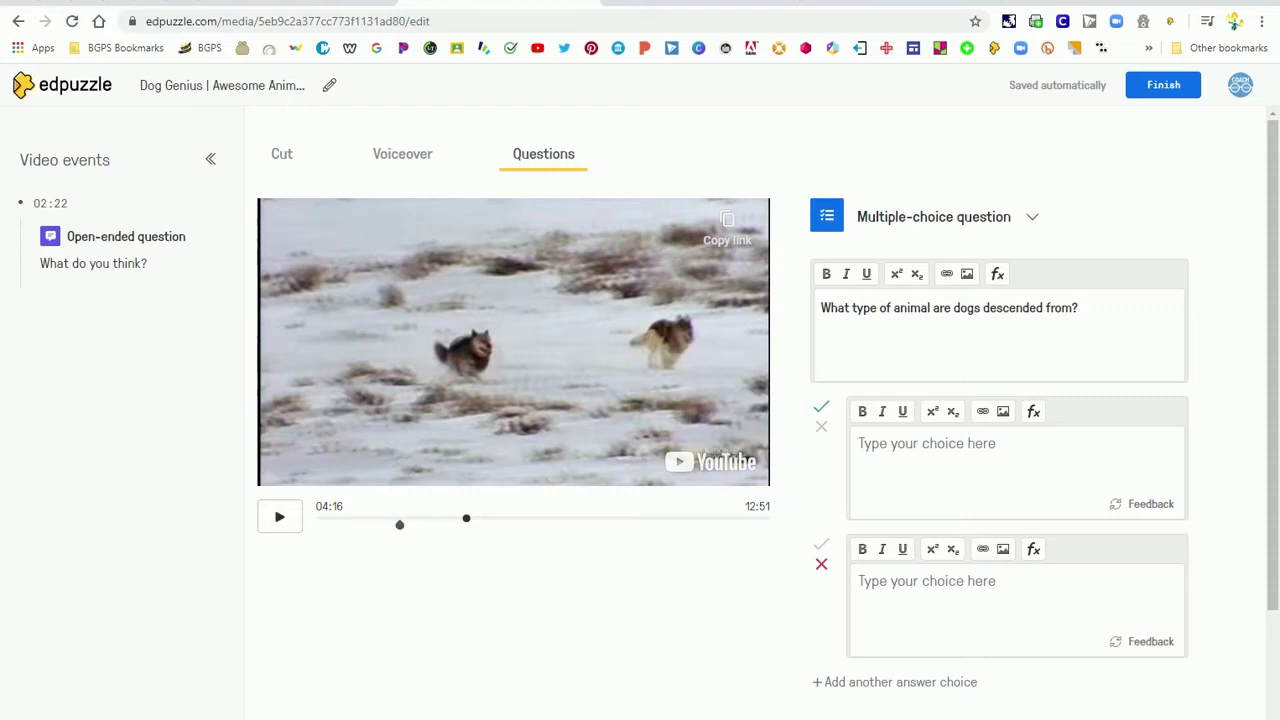
- Enter the three answer choices "foxes", "wolves" and "bears" for the multiple-choice question
text(foxes)
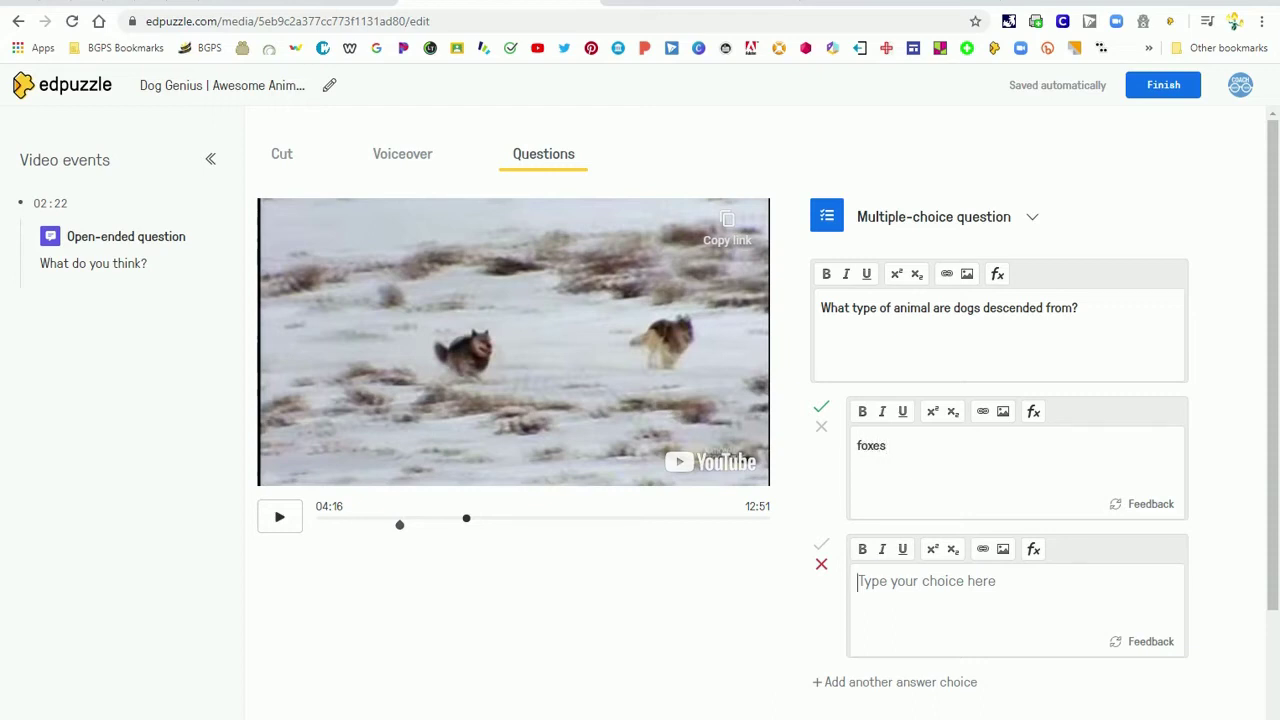
click(920, 581)
text(wolves)
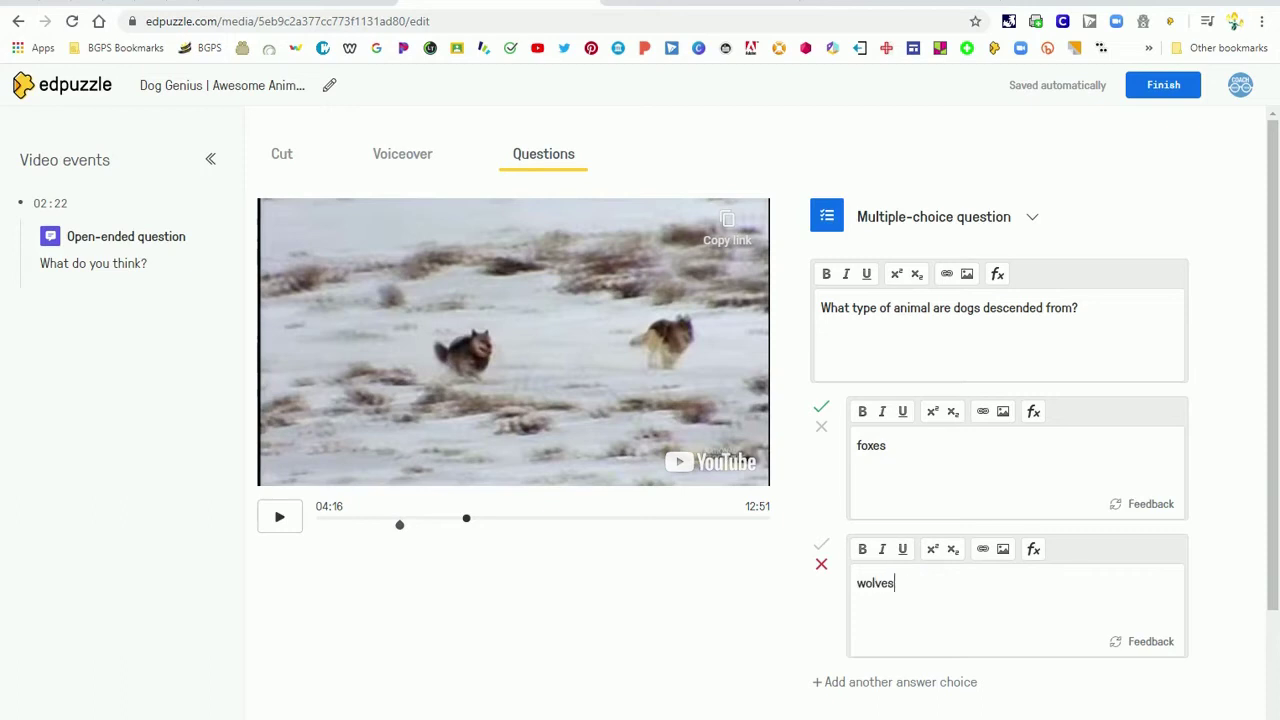
click(897, 682)
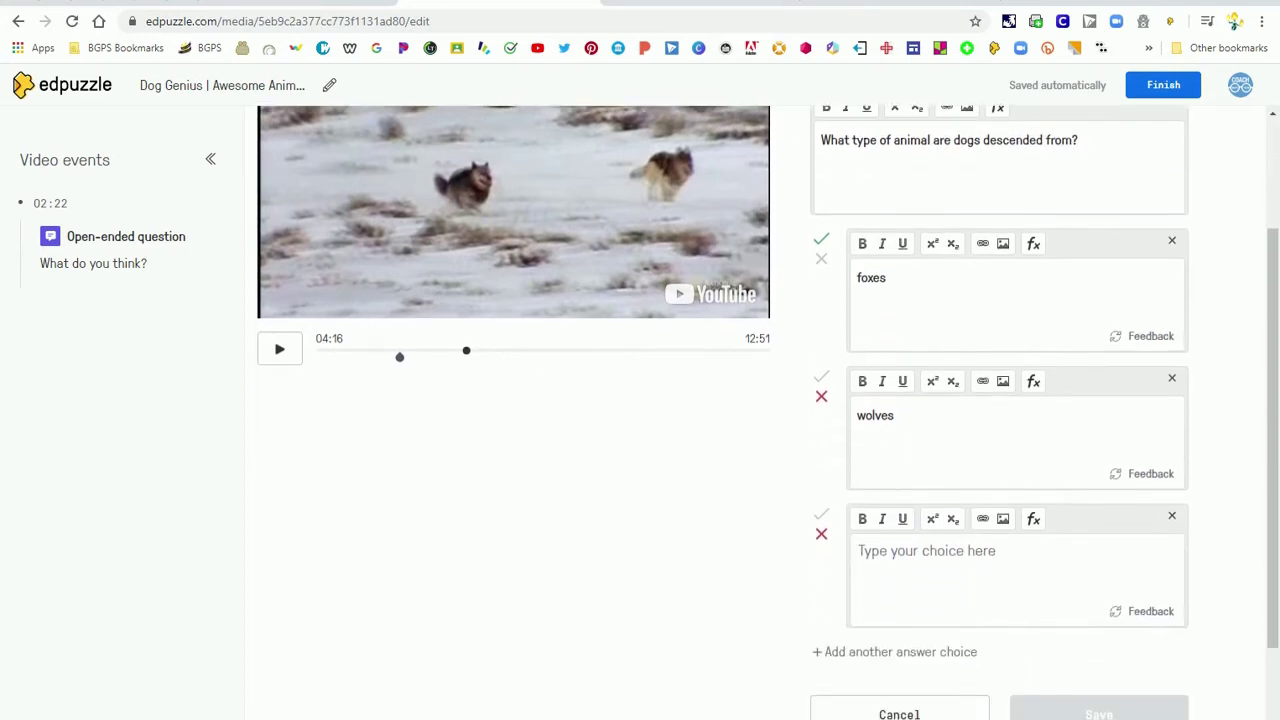
text(bears)
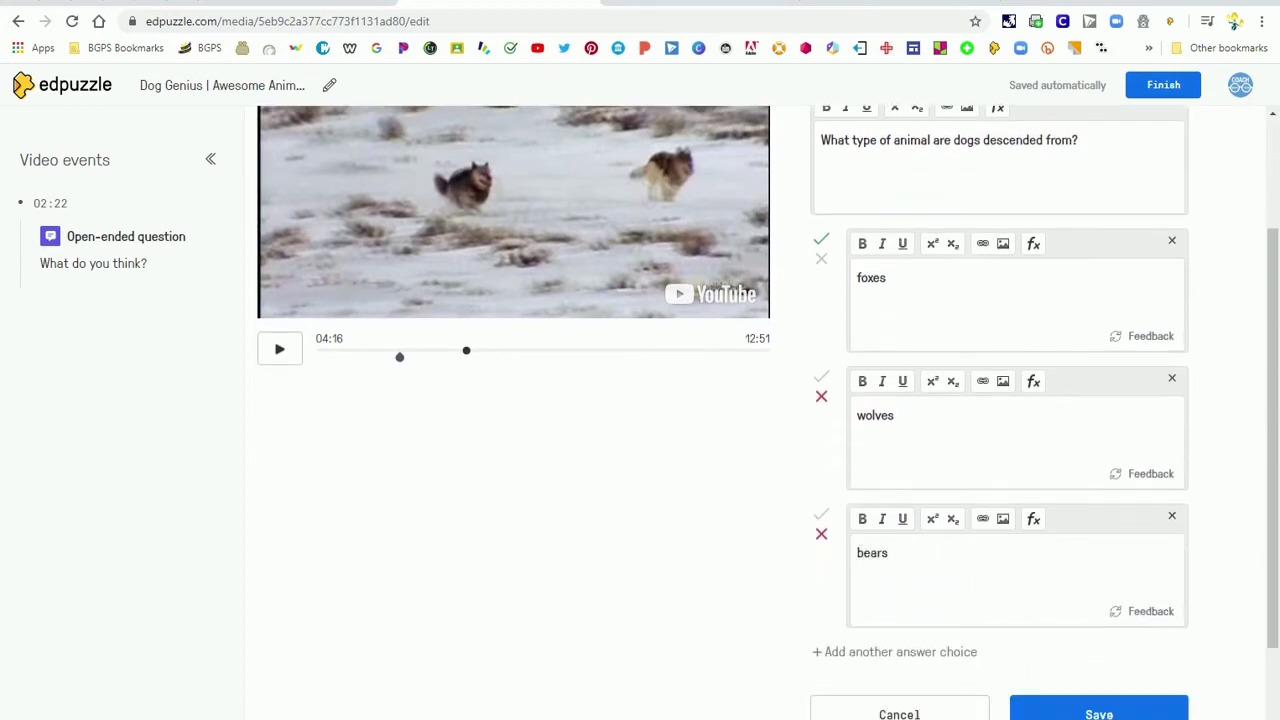
- Mark "foxes" as incorrect and "wolves" as the correct answer, and save the multiple-choice question
scroll(931, 509, up, 1)
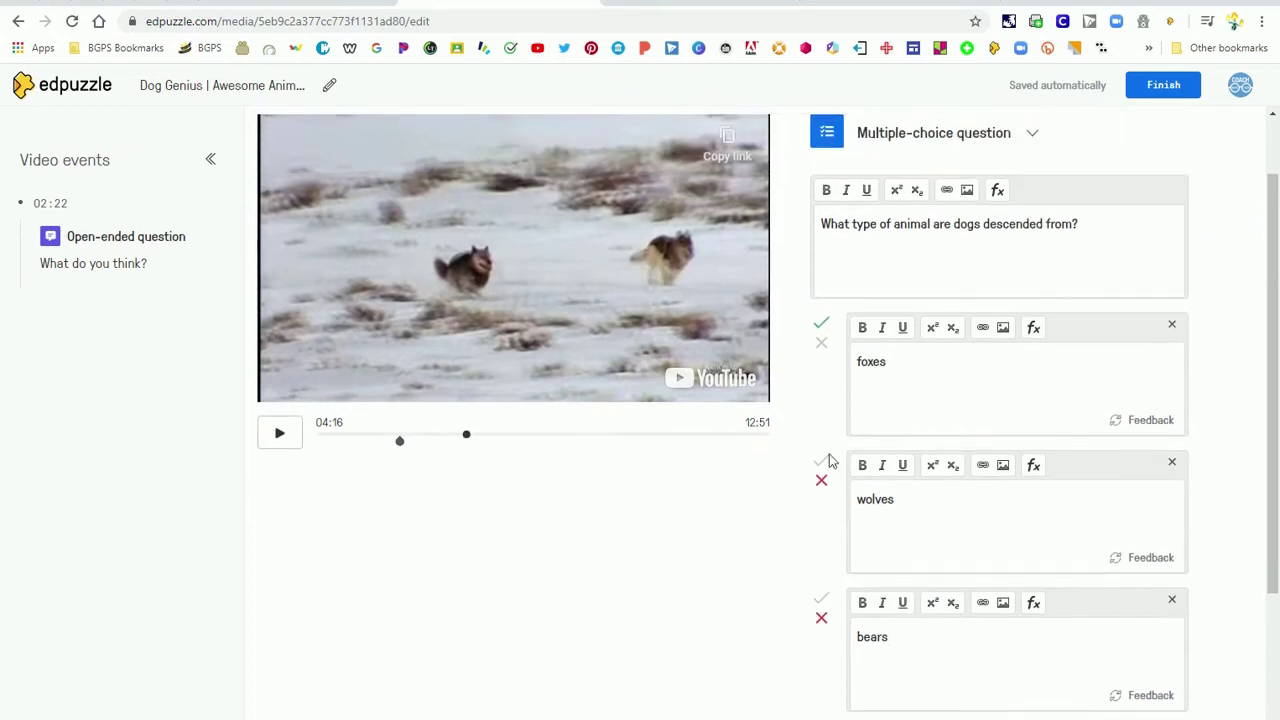
click(822, 346)
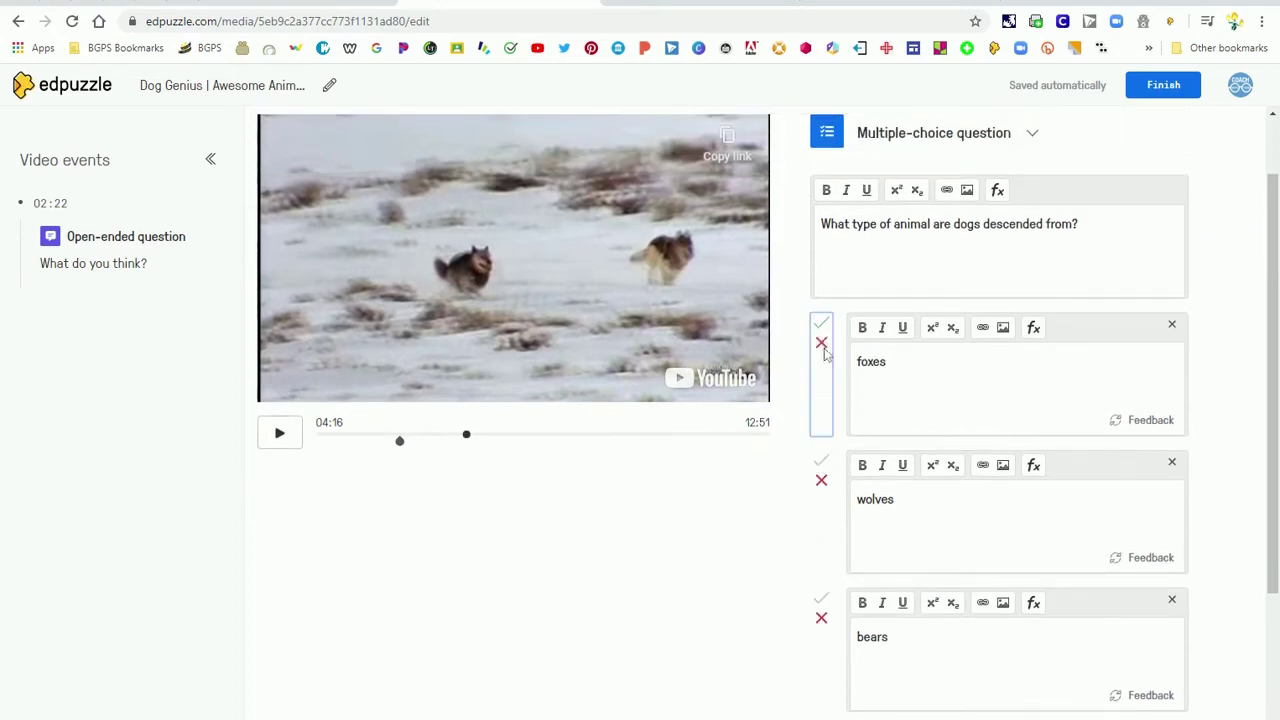
click(821, 464)
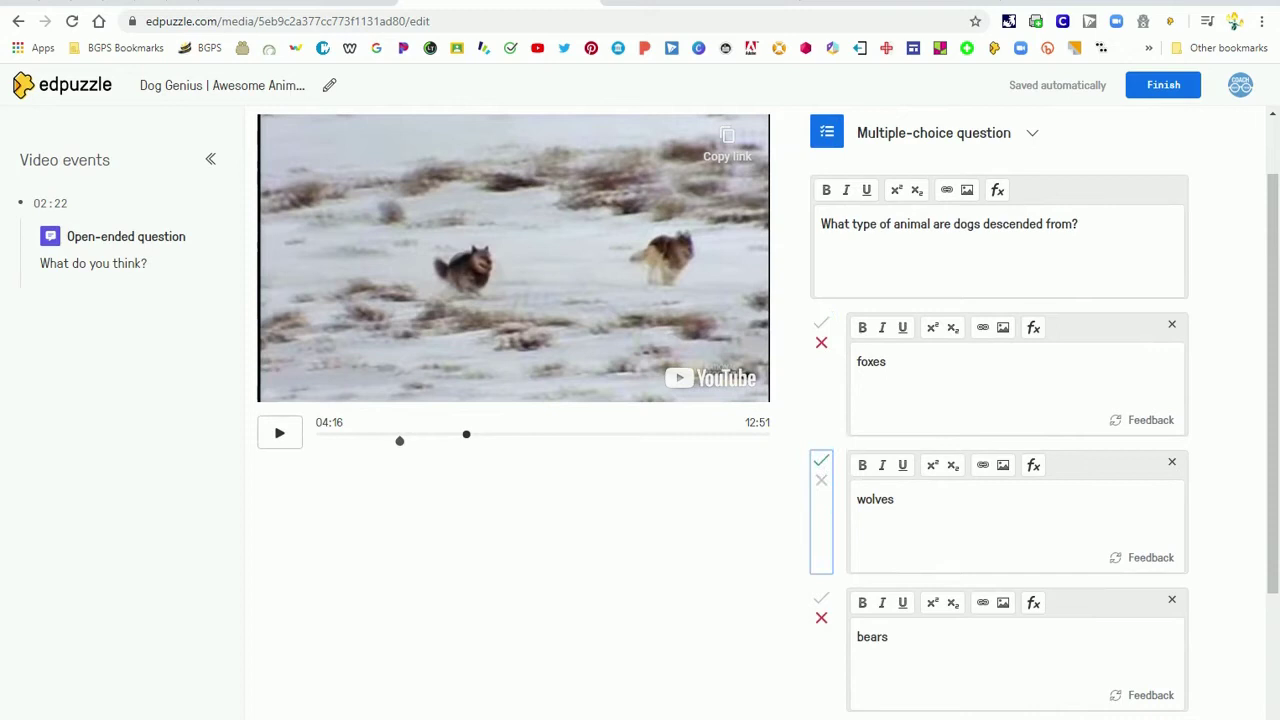
scroll(821, 464, down, 2)
click(1066, 648)
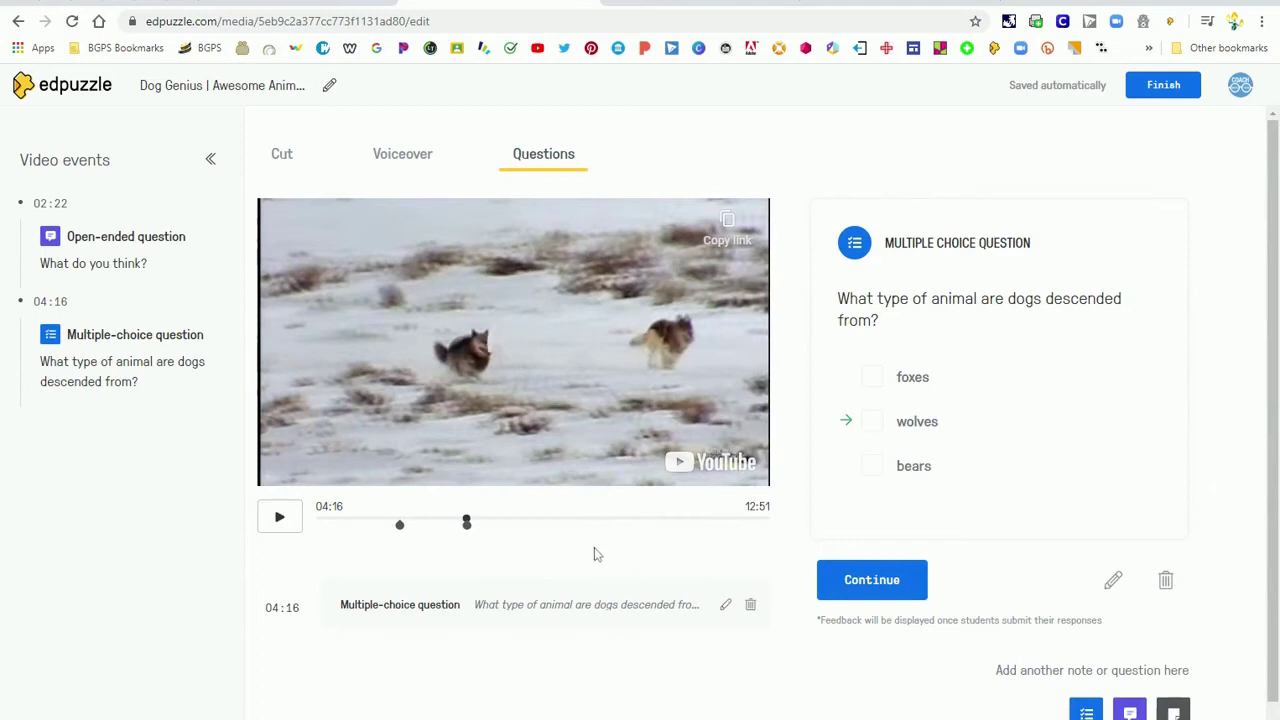
- Add and save the open-ended question "What tricks would you teach your dog?" at 06:53 in the video
click(870, 580)
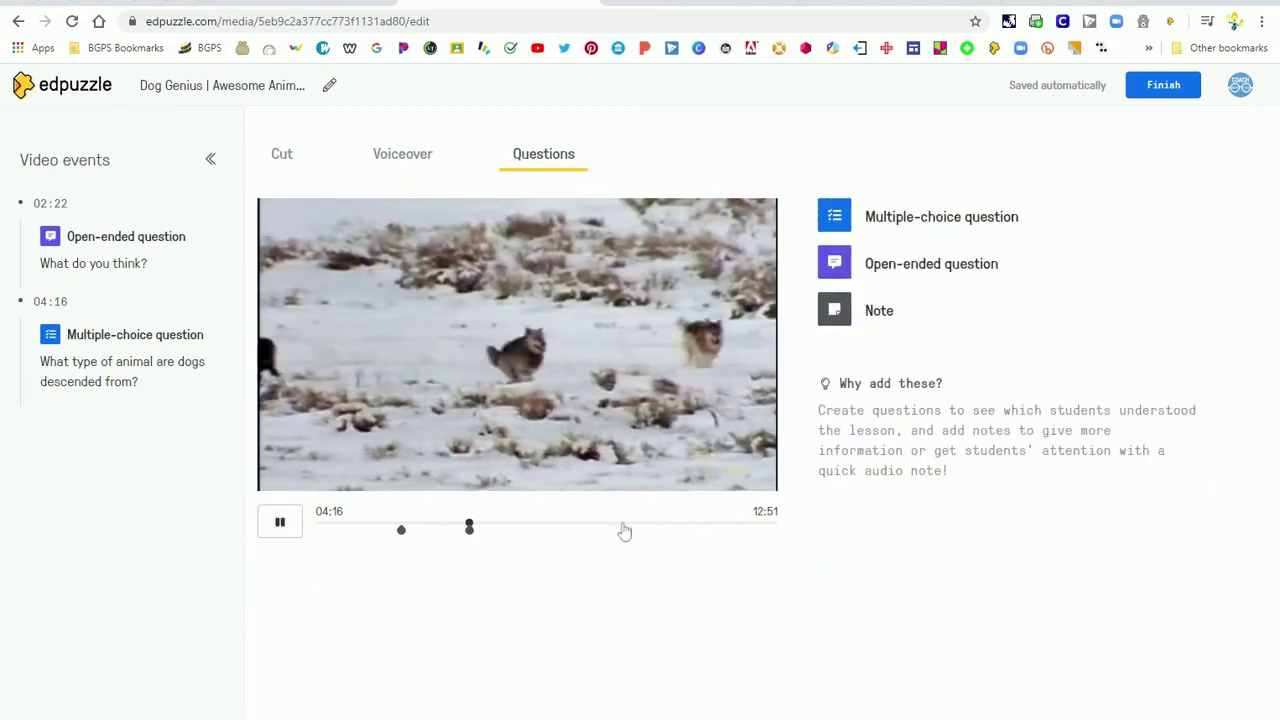
click(563, 527)
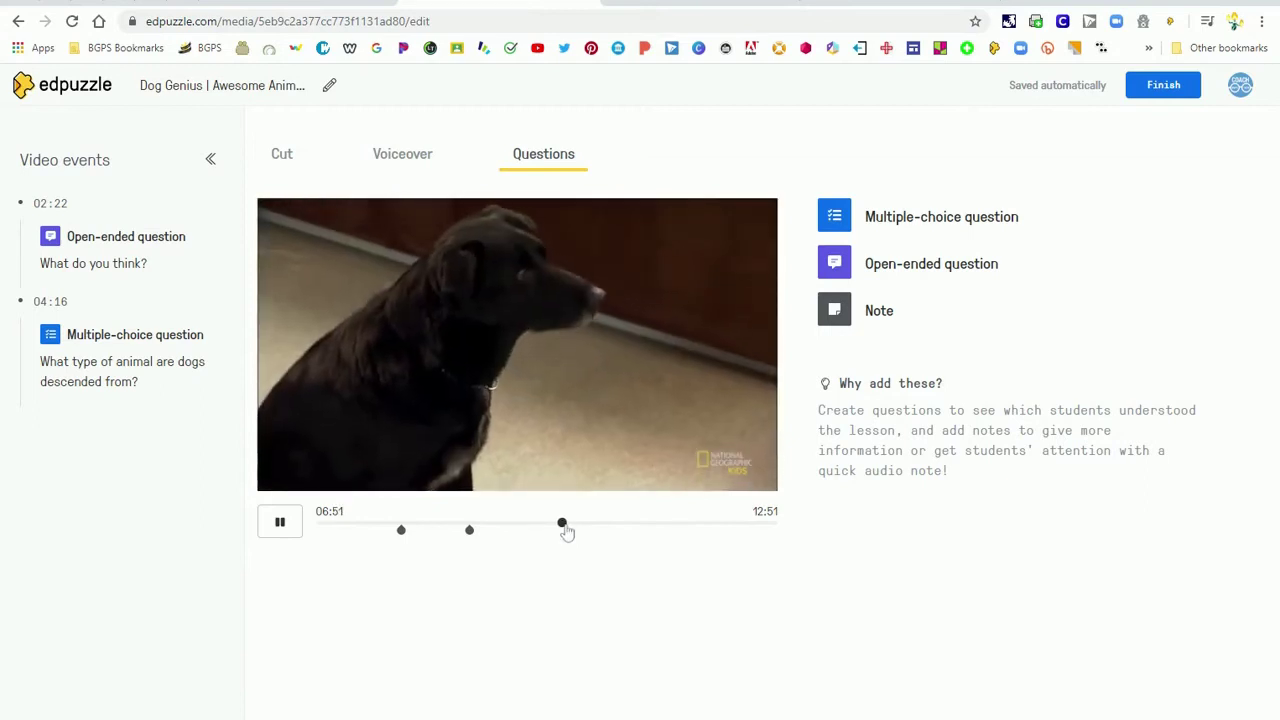
click(886, 268)
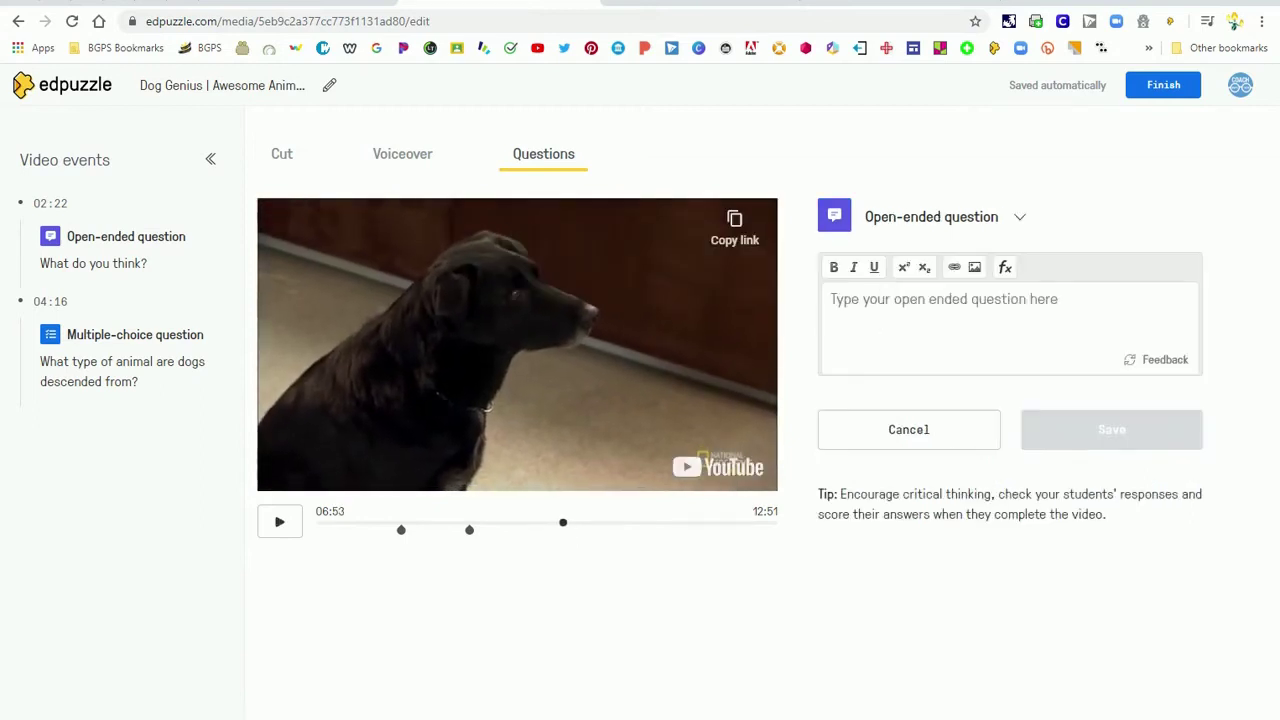
text(What tricks would you teach your dog?)
click(1110, 434)
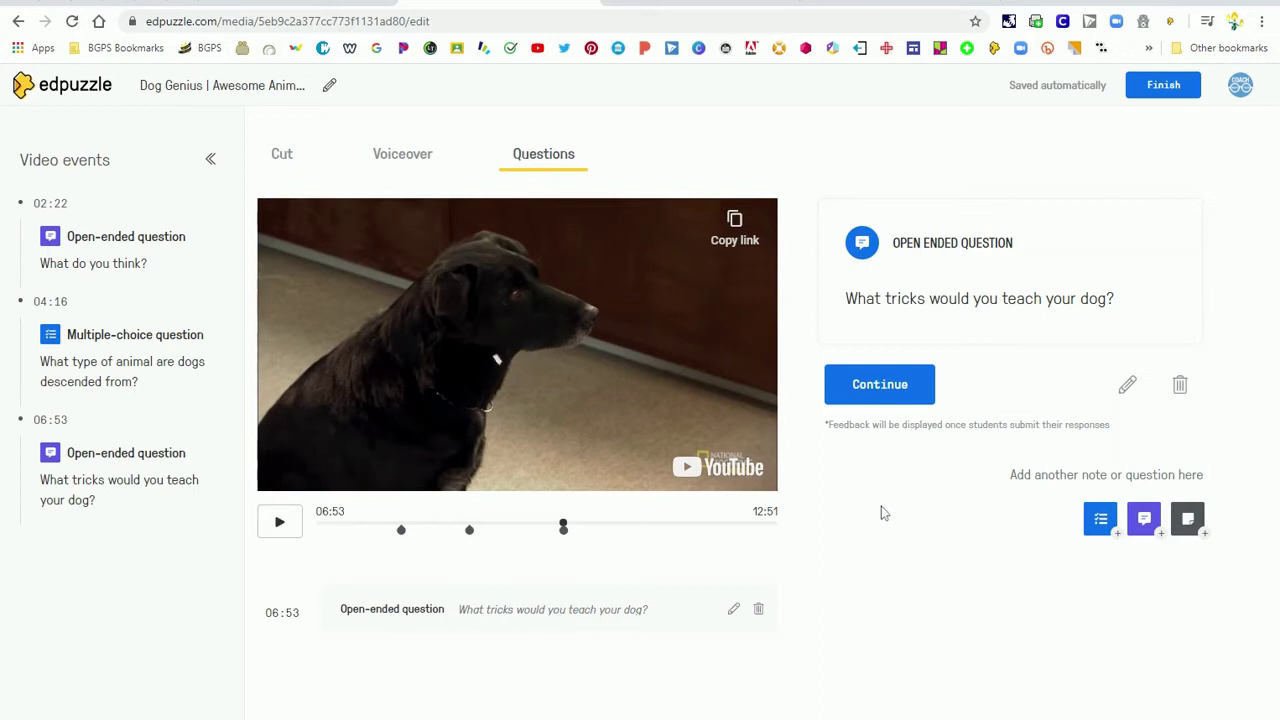
- Add and save the open-ended question "What was you favorite part of the video?" at 12:49 in the video
click(910, 390)
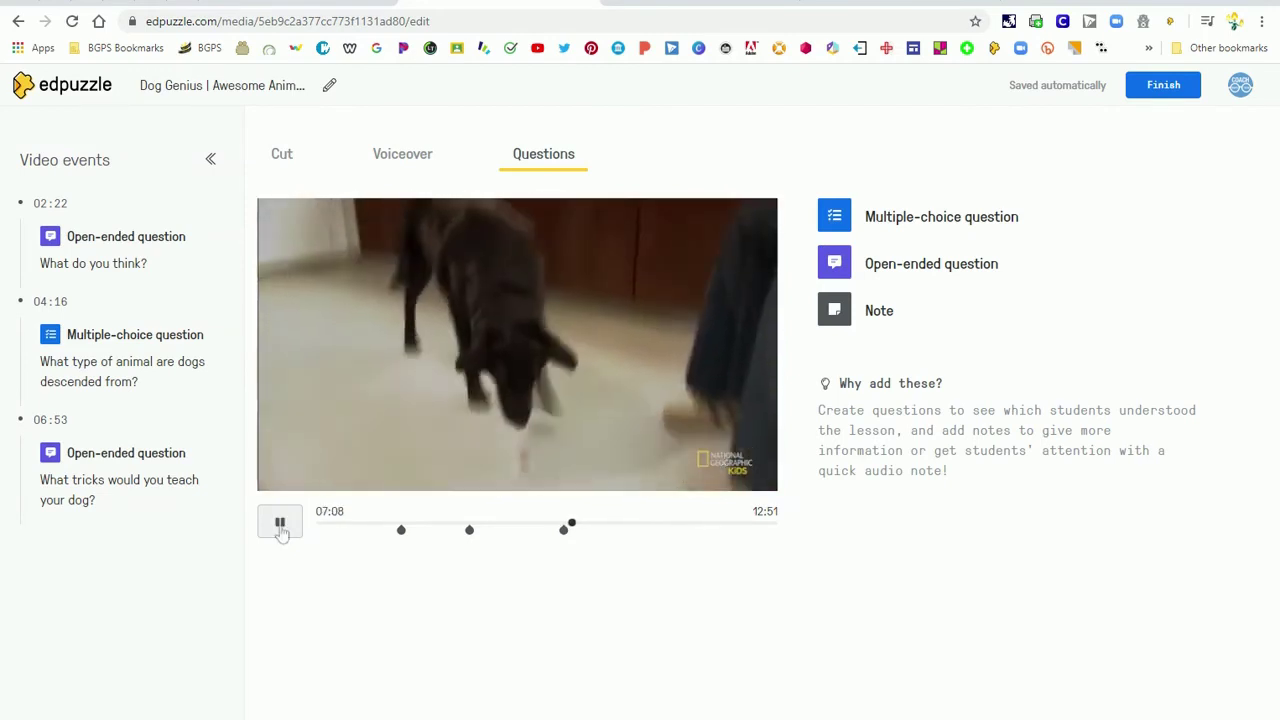
click(281, 530)
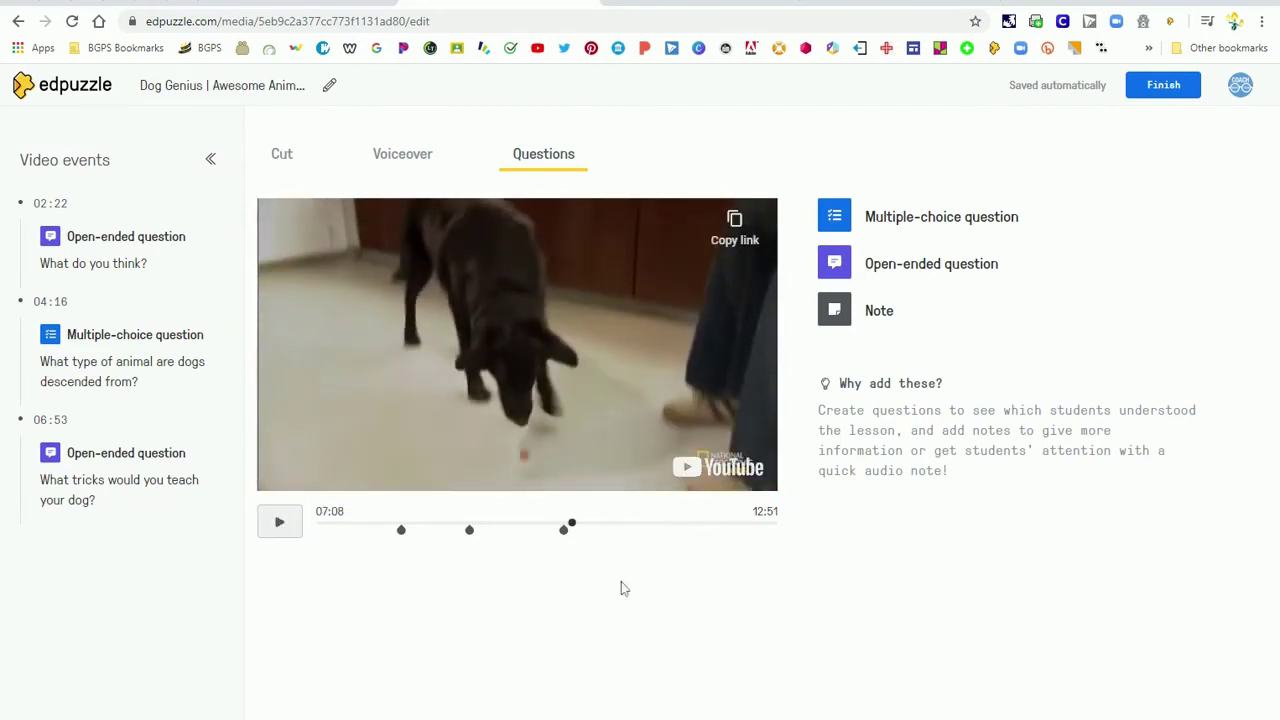
click(751, 527)
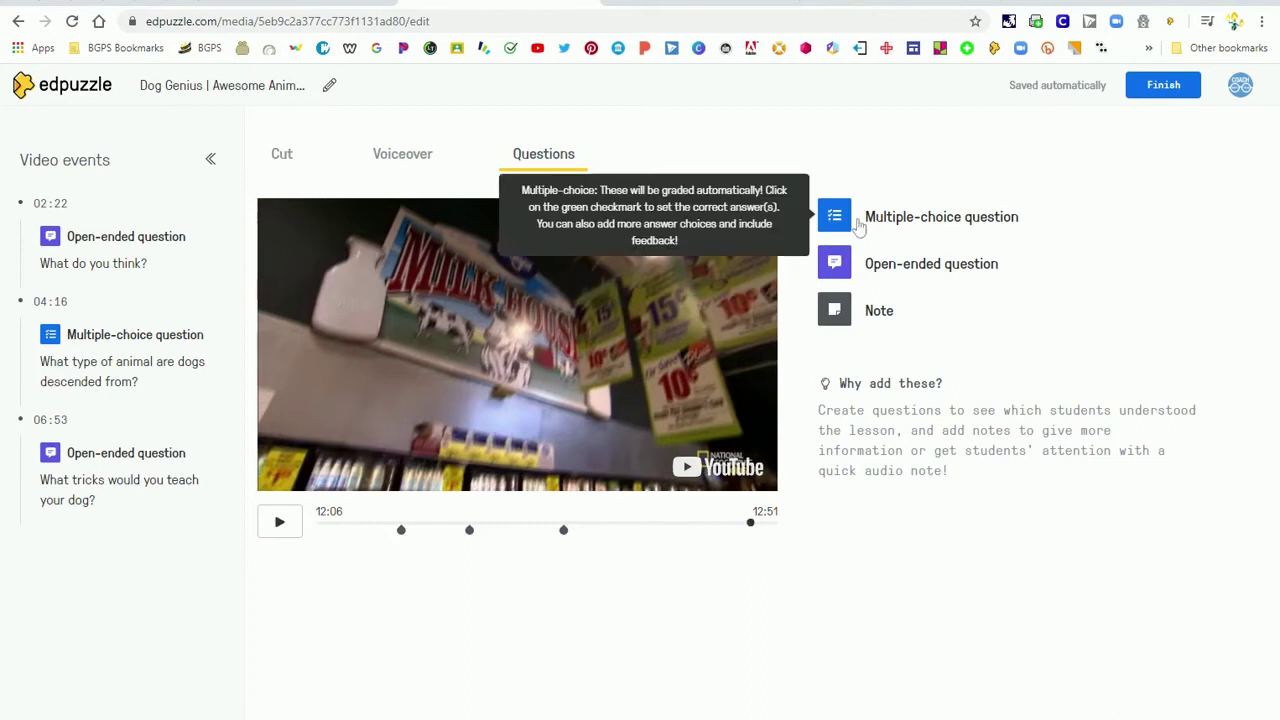
click(891, 277)
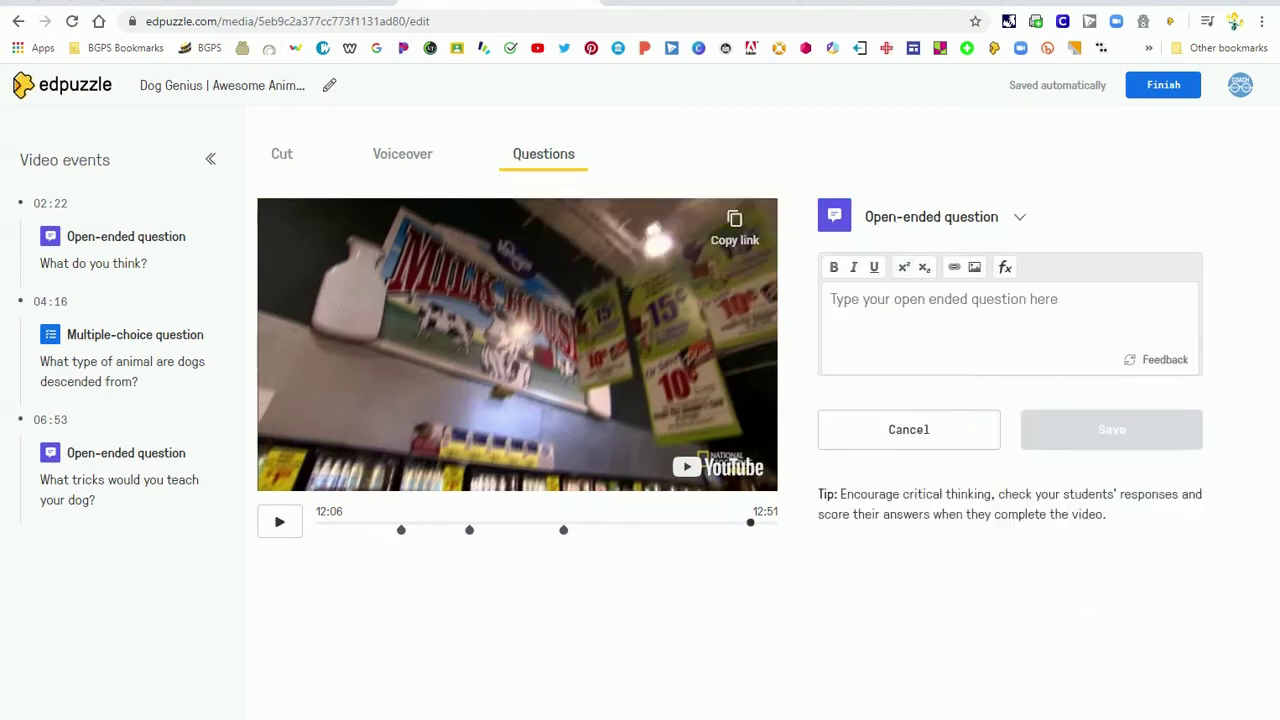
text(What was you favorite part of the video?)
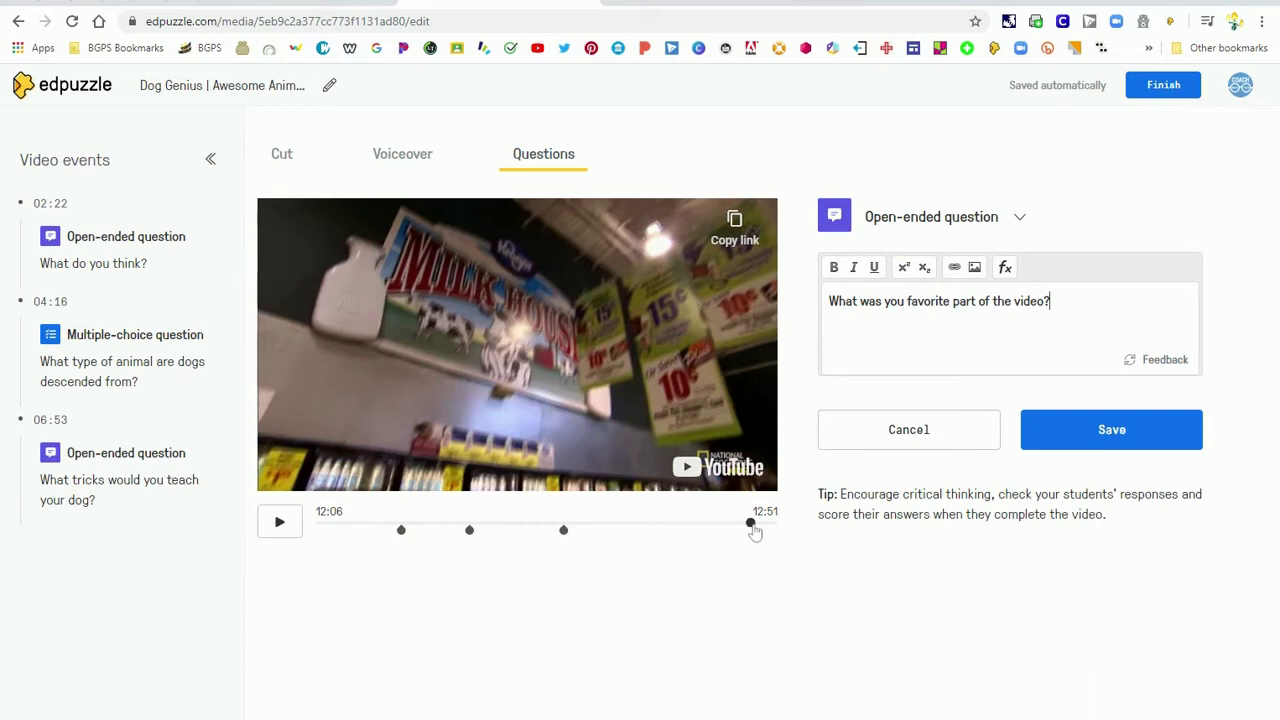
drag(752, 527, 777, 528)
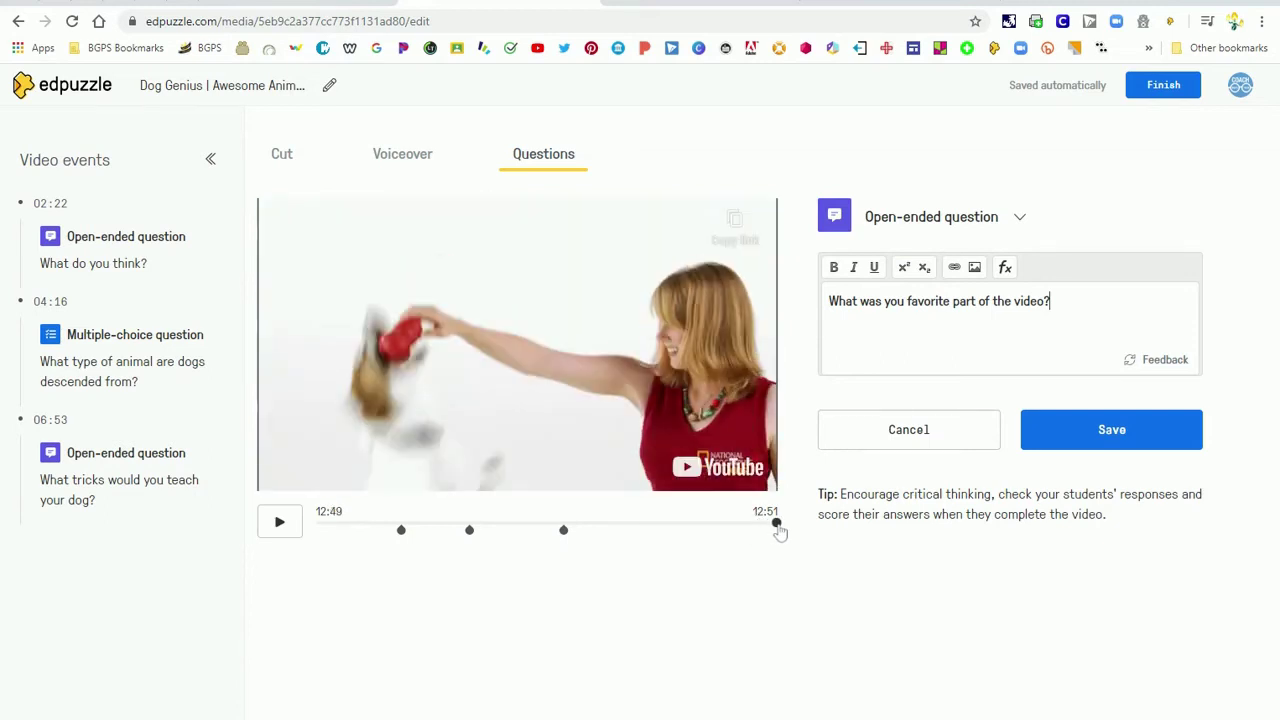
click(1043, 445)
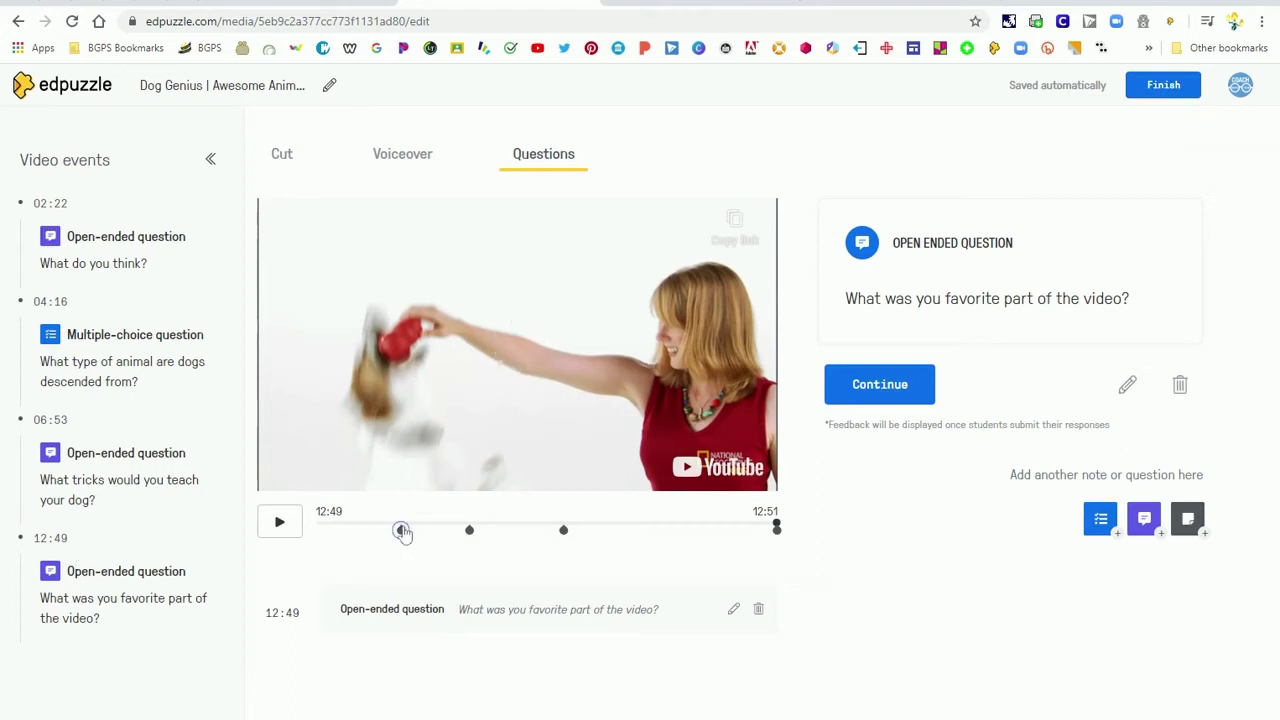
- Reopen the open-ended question at 12:49 for editing and save it again without changes
click(733, 611)
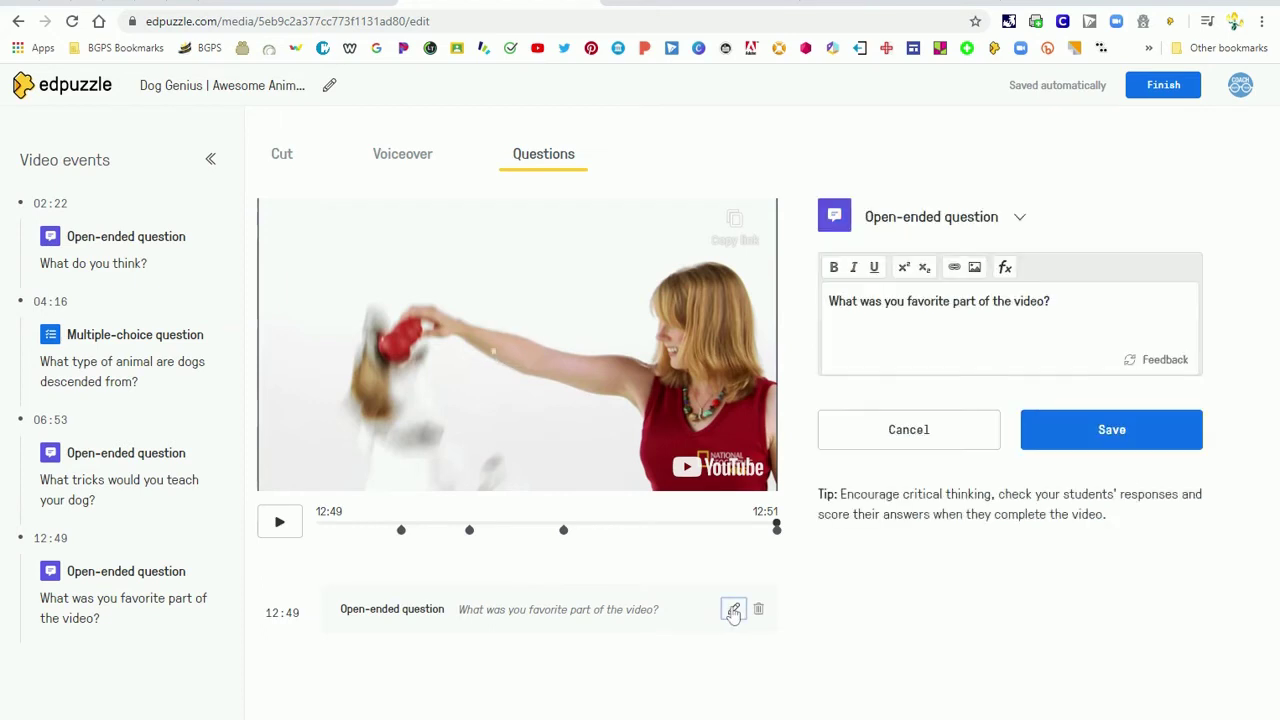
click(1071, 432)
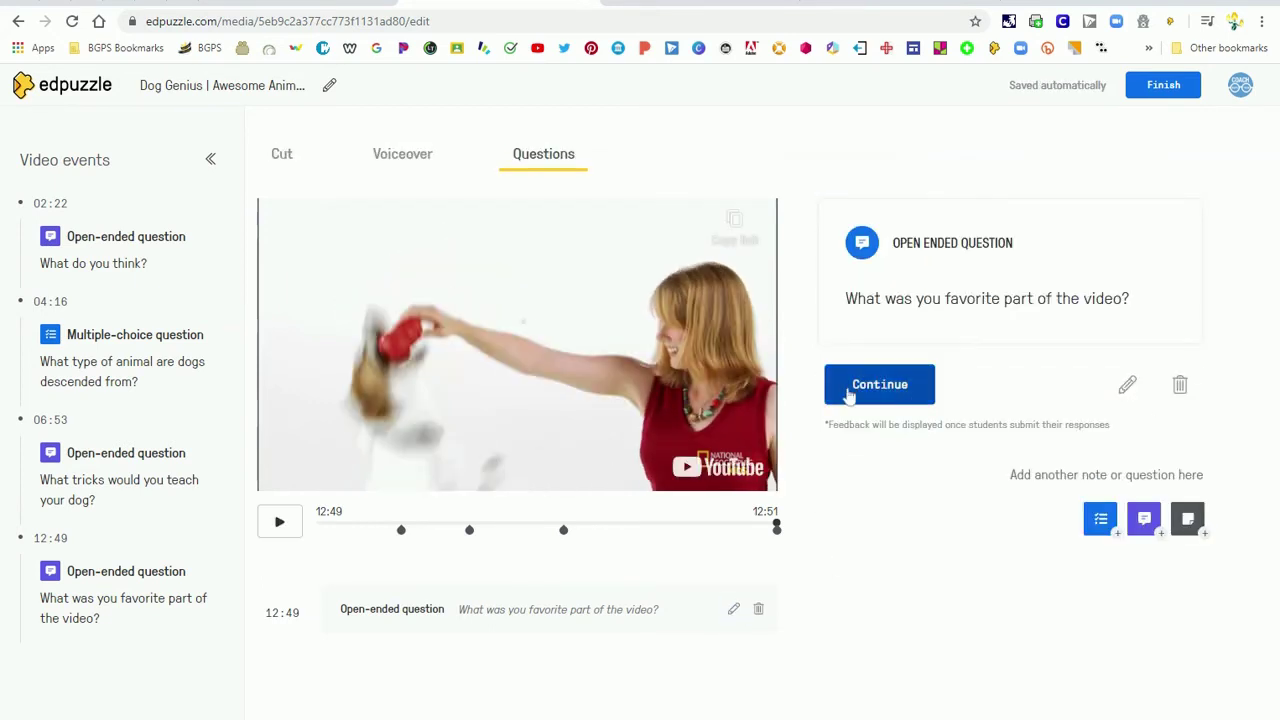
- Start a note at 00:01 in the video reading "Check out this awesome video where we learn more about dogs and some of the things they can learn!"
click(905, 392)
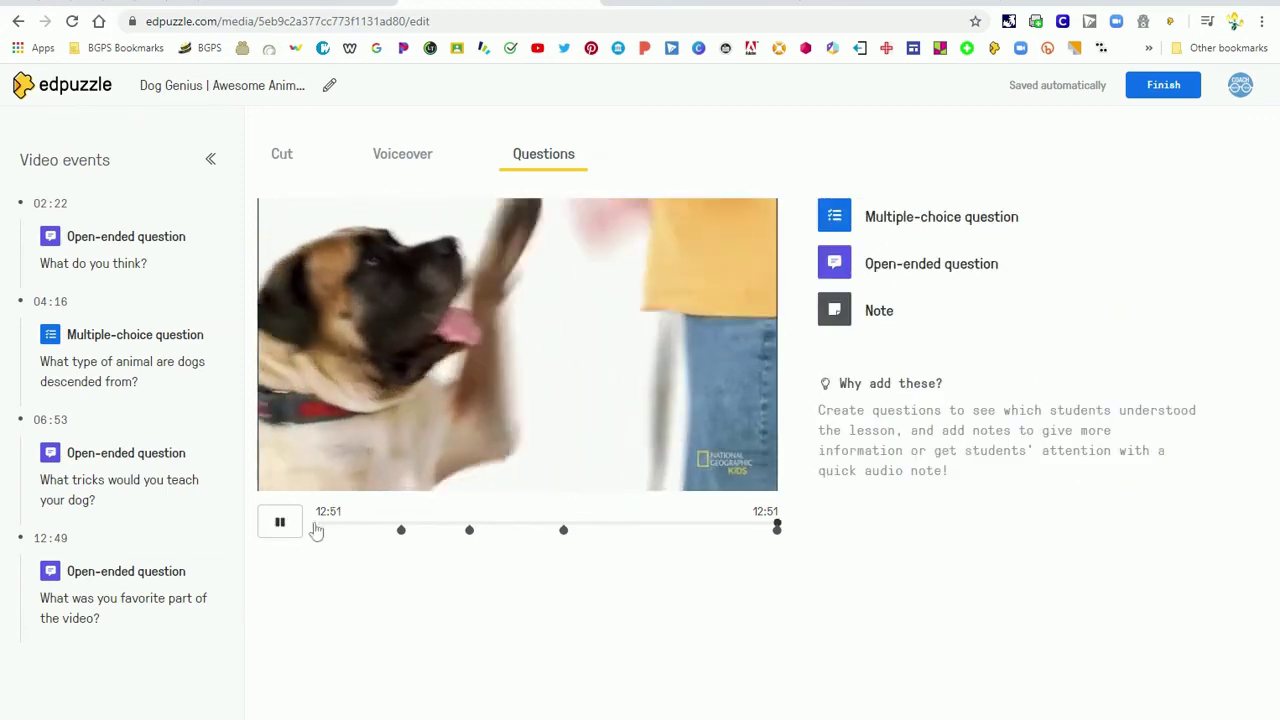
click(280, 524)
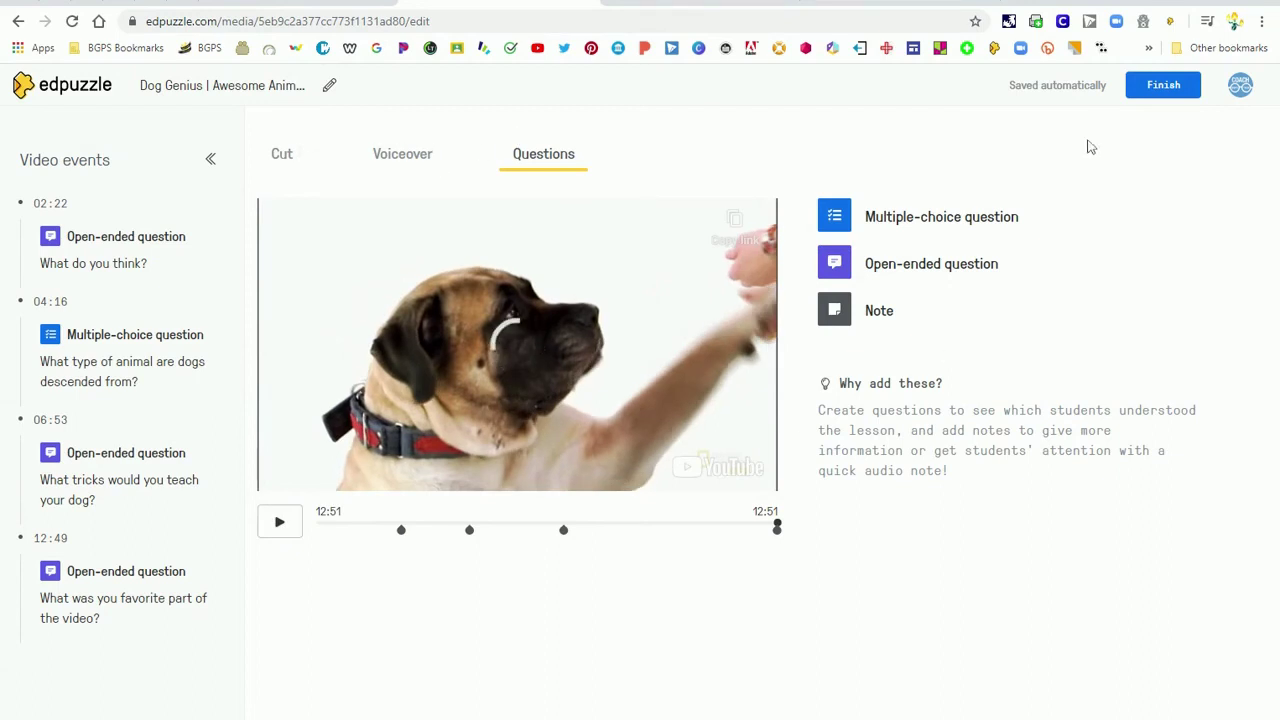
click(886, 318)
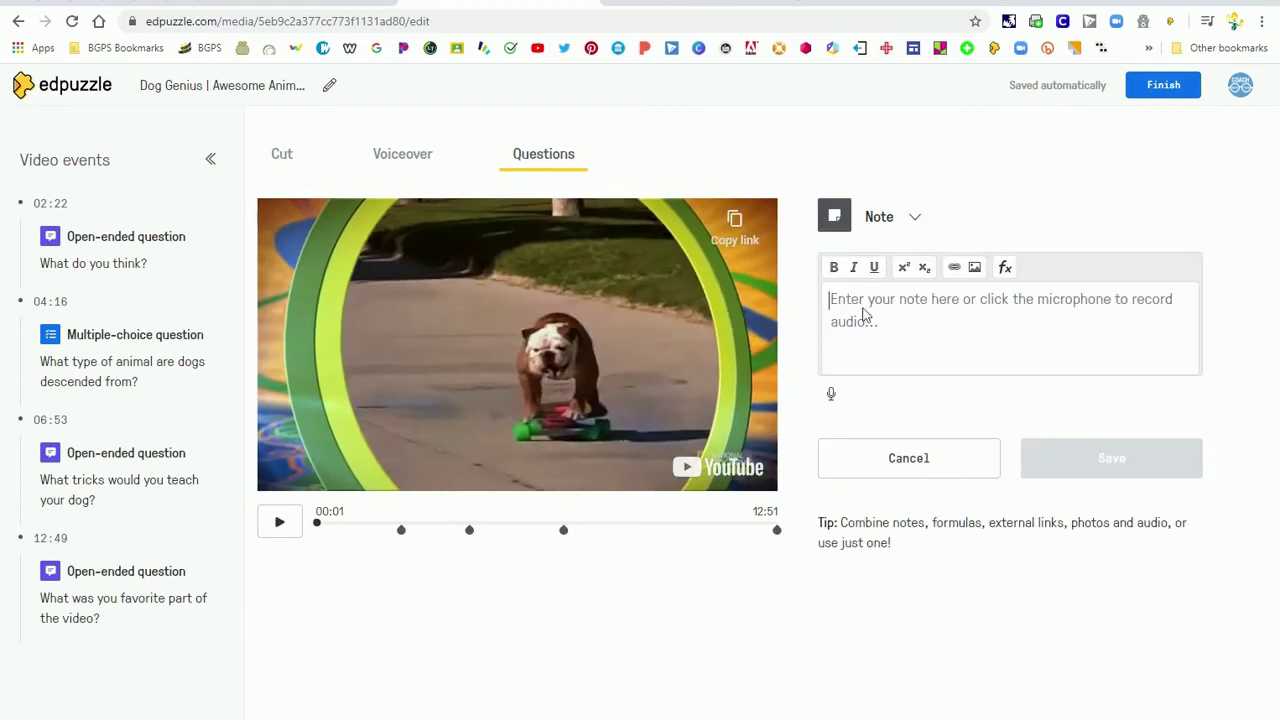
text(Check out thi)
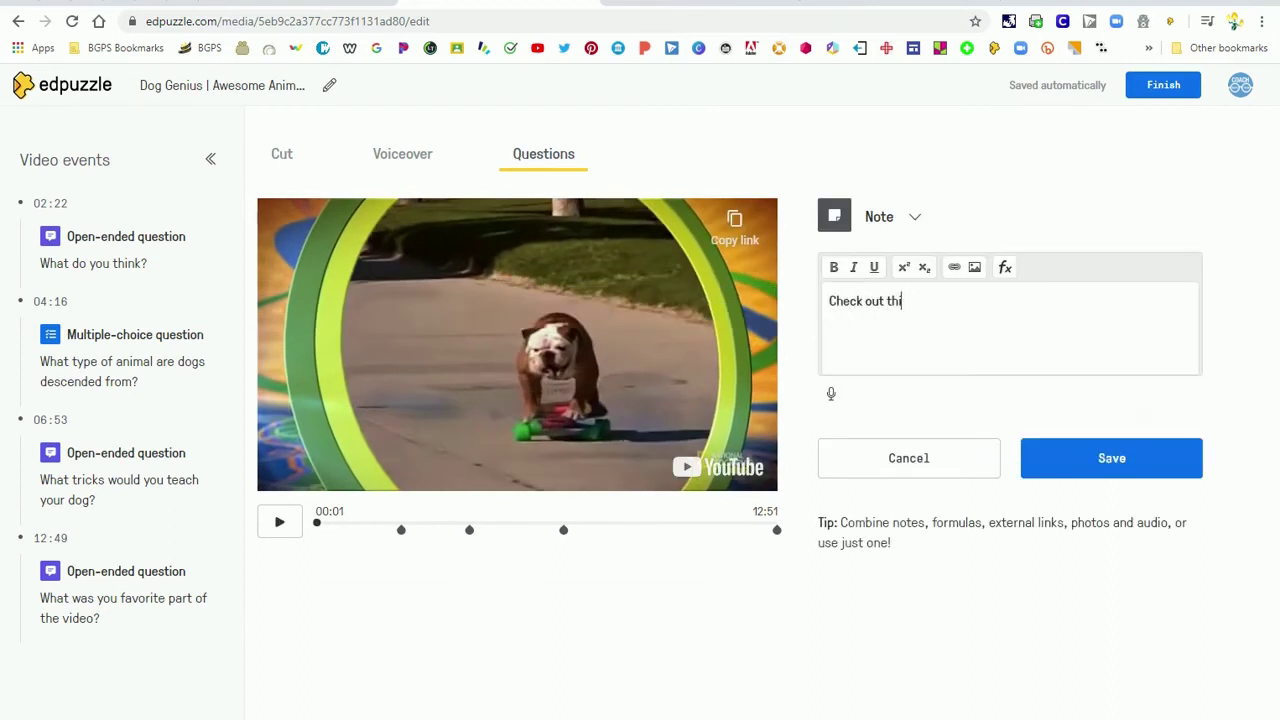
text(me video where we l)
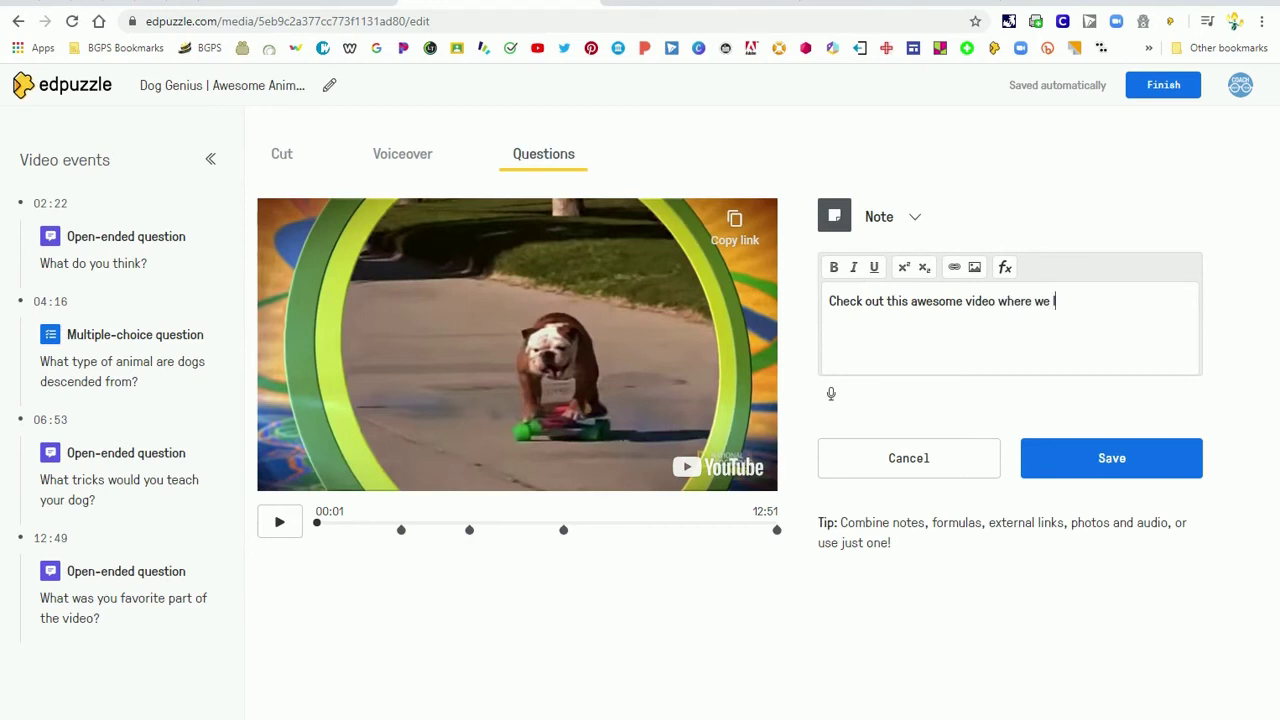
text(earn more about dogs a)
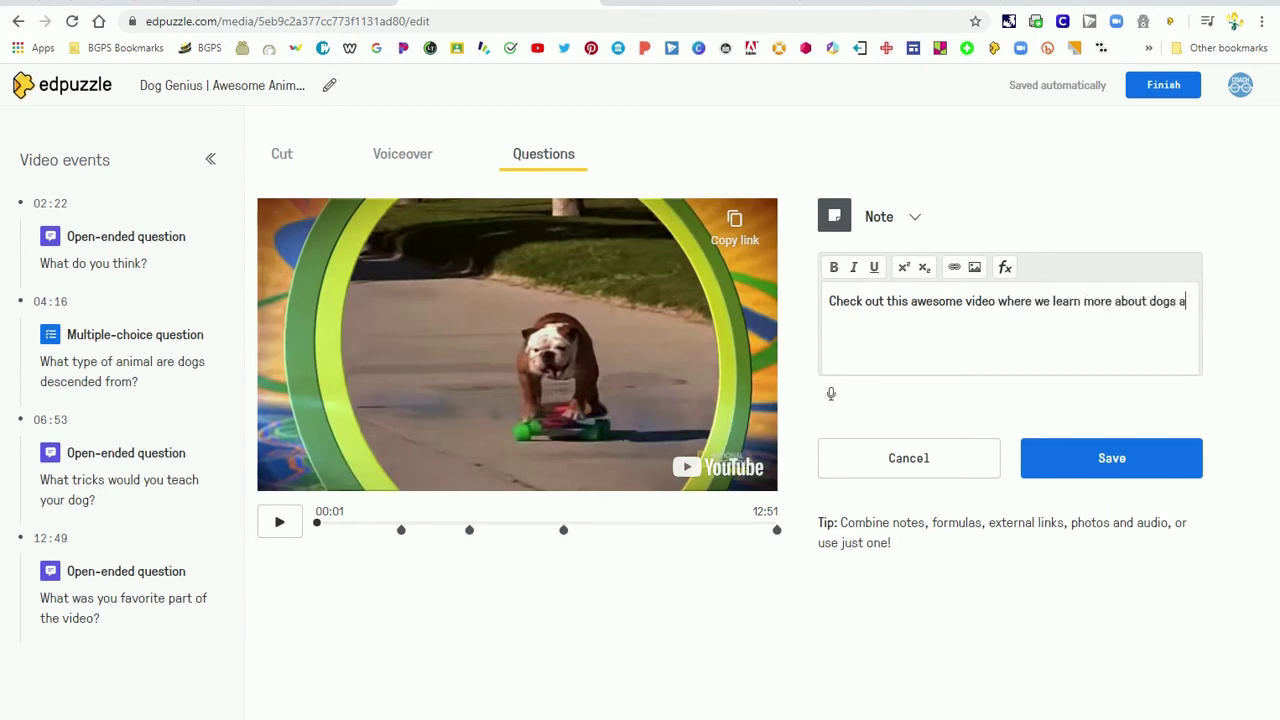
text(nd some of the things)
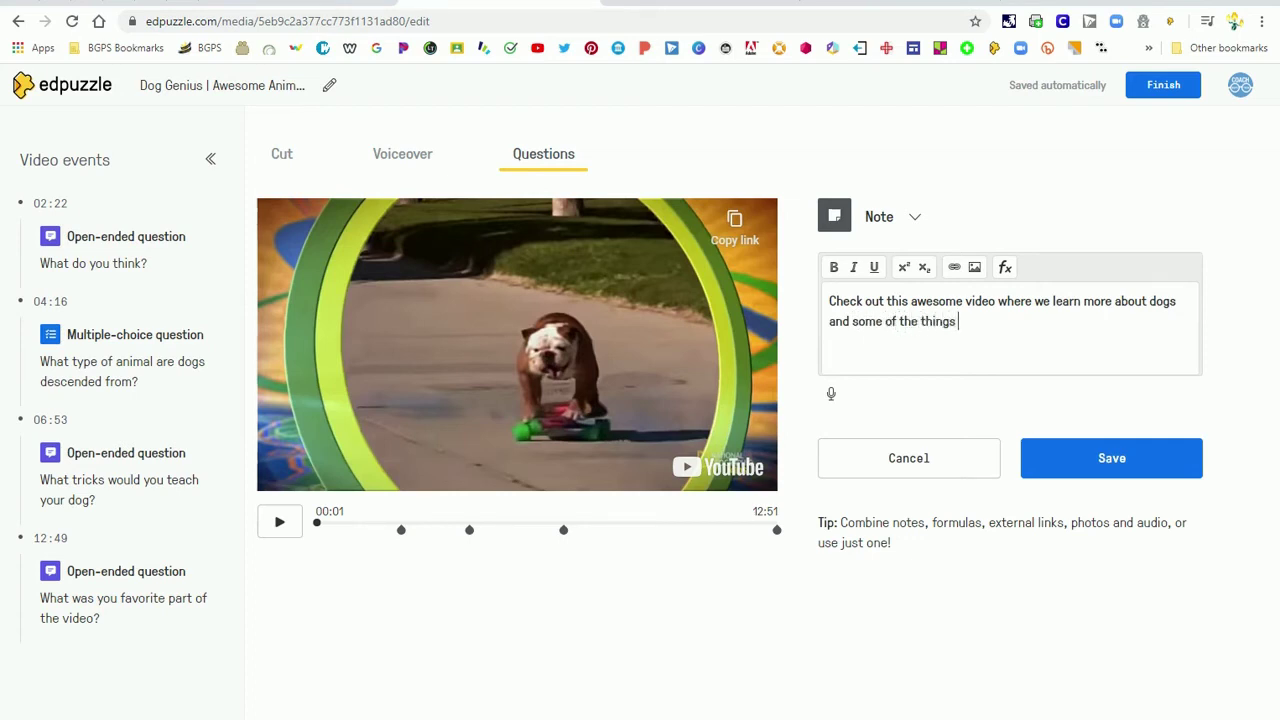
text( they can learn!)
- Insert the puppy image below the note text from its copied URL, with a width of 200
click(974, 267)
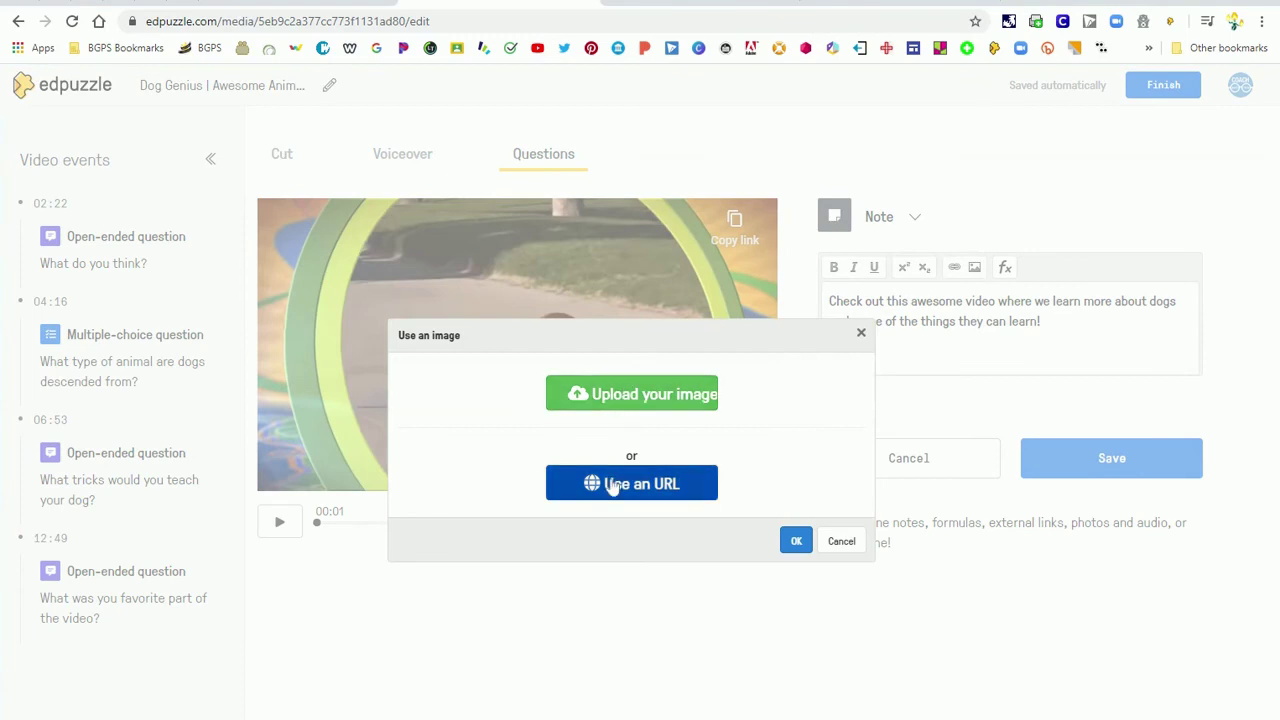
click(610, 486)
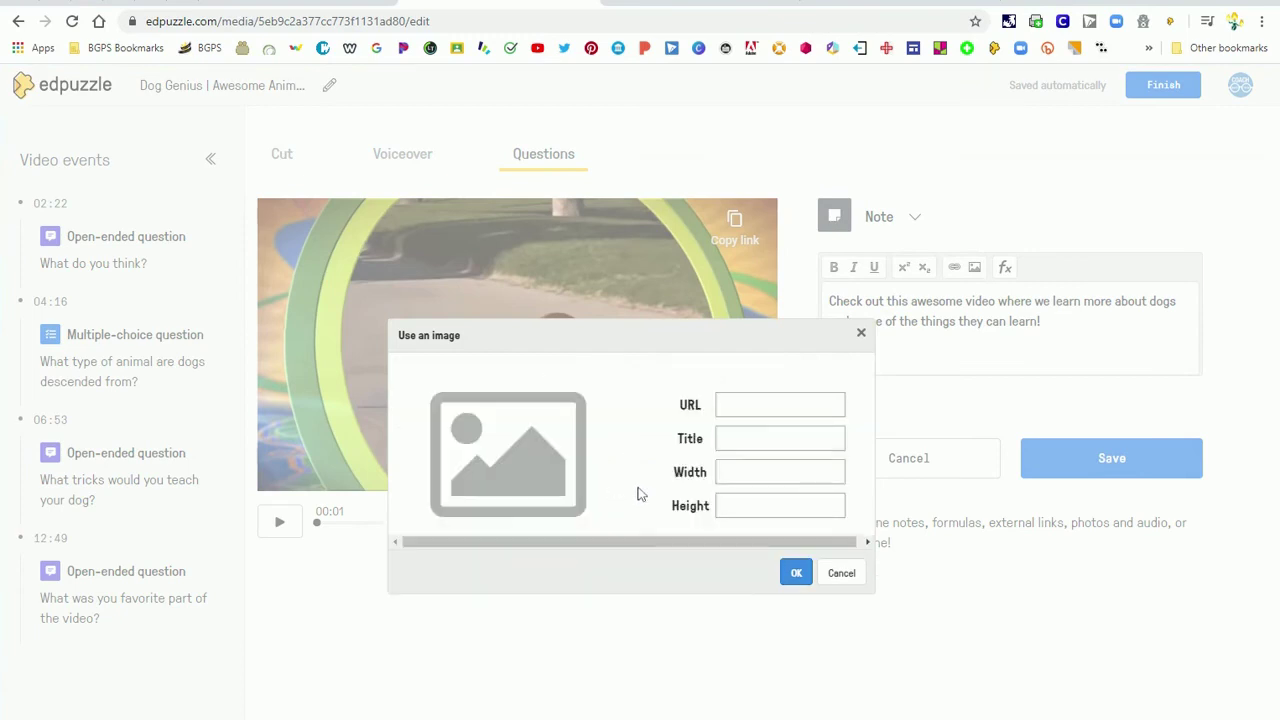
click(742, 405)
key(ctrl+v)
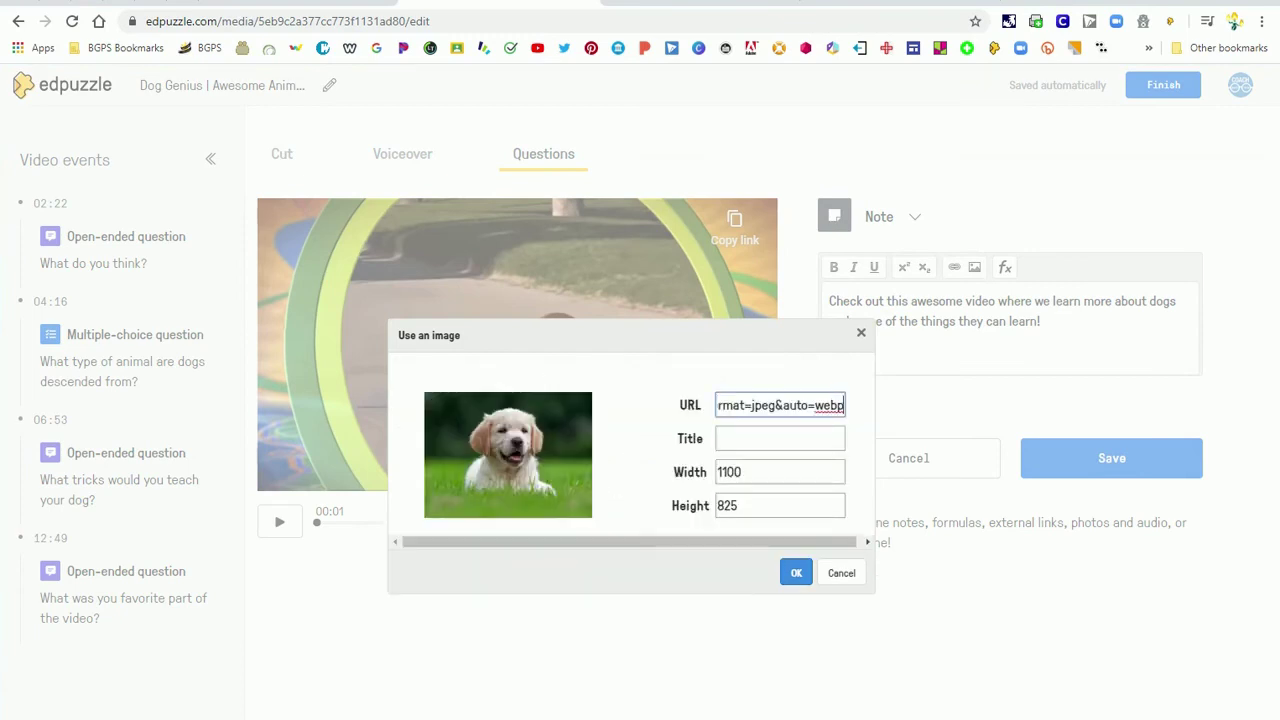
key(Tab)
key(Tab)
text(200)
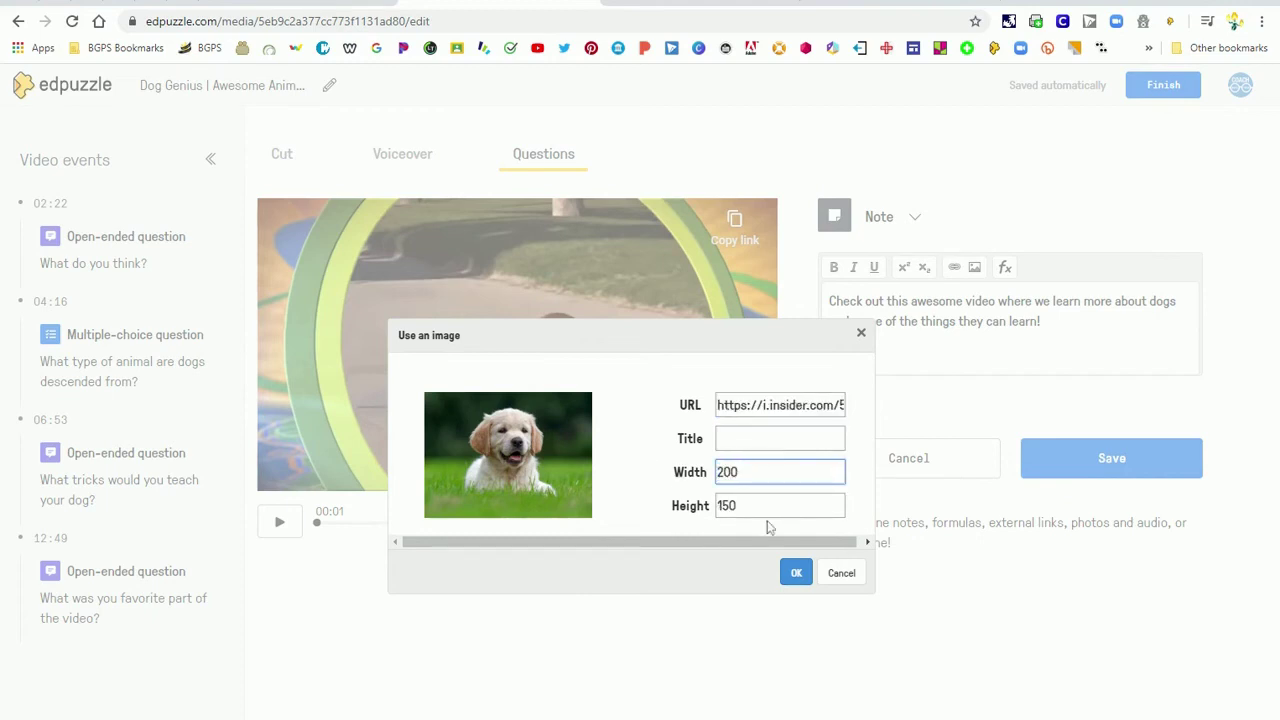
click(795, 572)
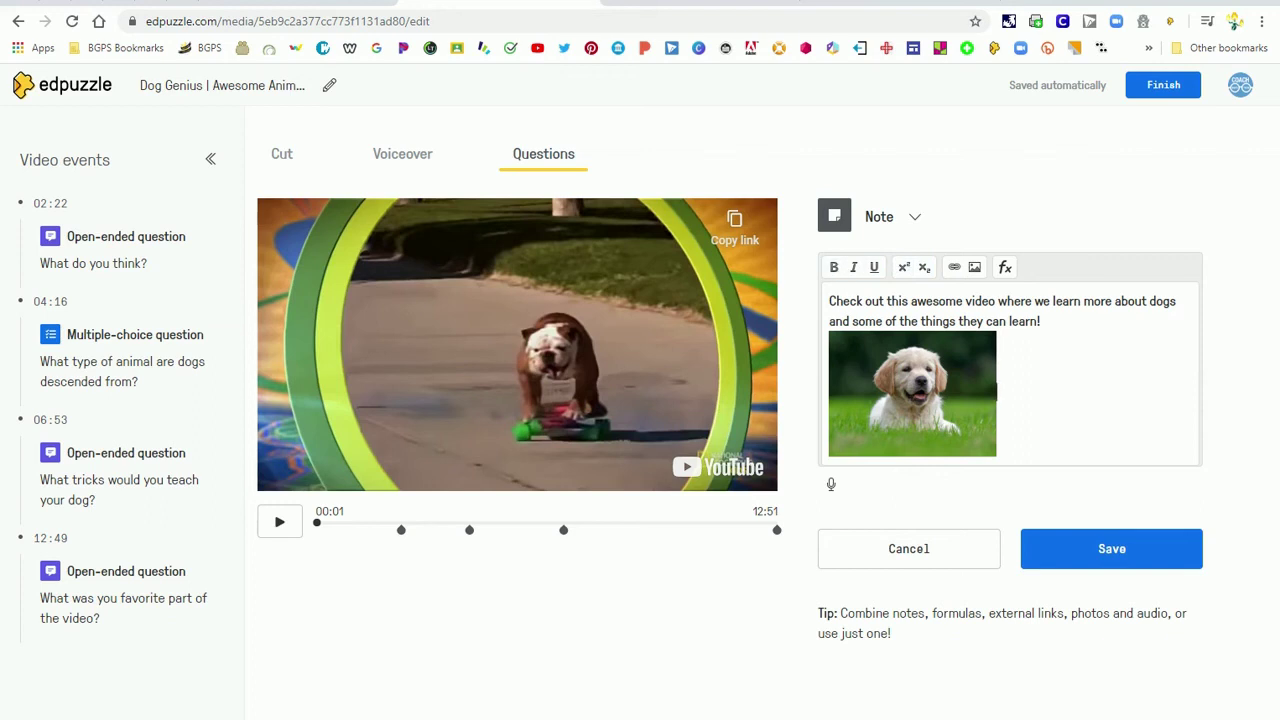
- Format the word "dogs" in the note text as bold, italic and underlined
drag(1178, 301, 1158, 301)
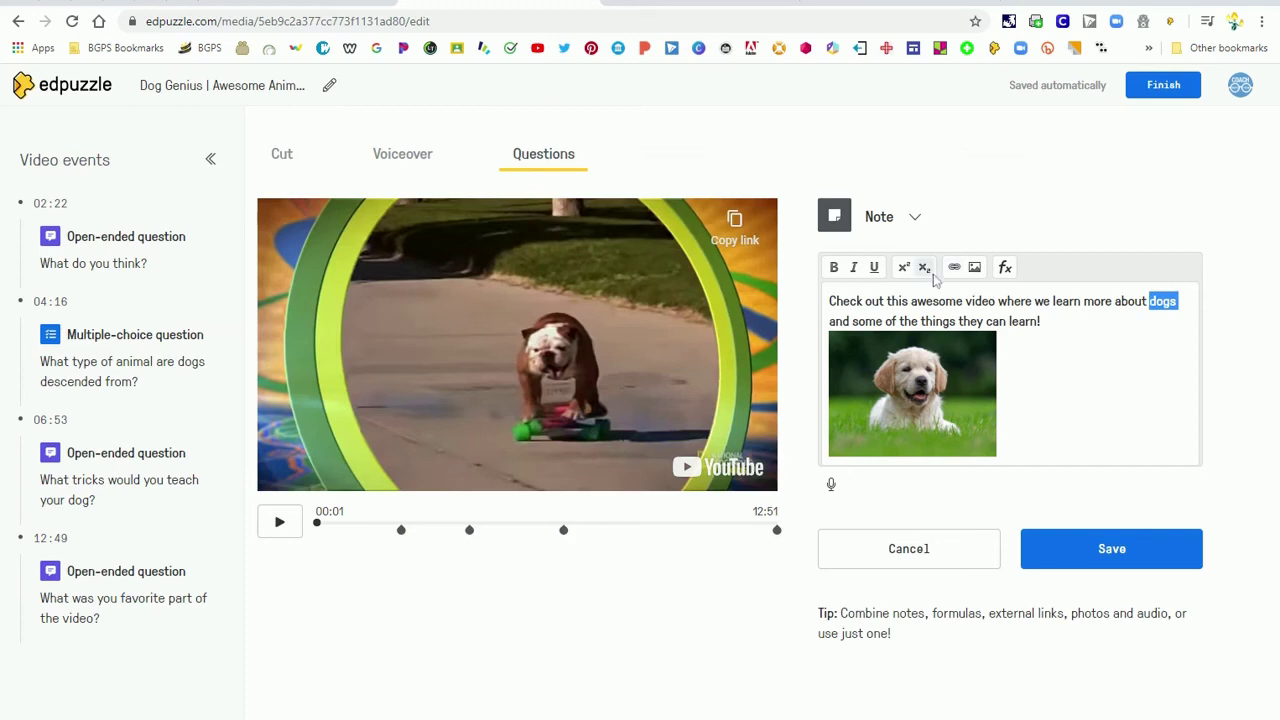
click(834, 267)
click(855, 268)
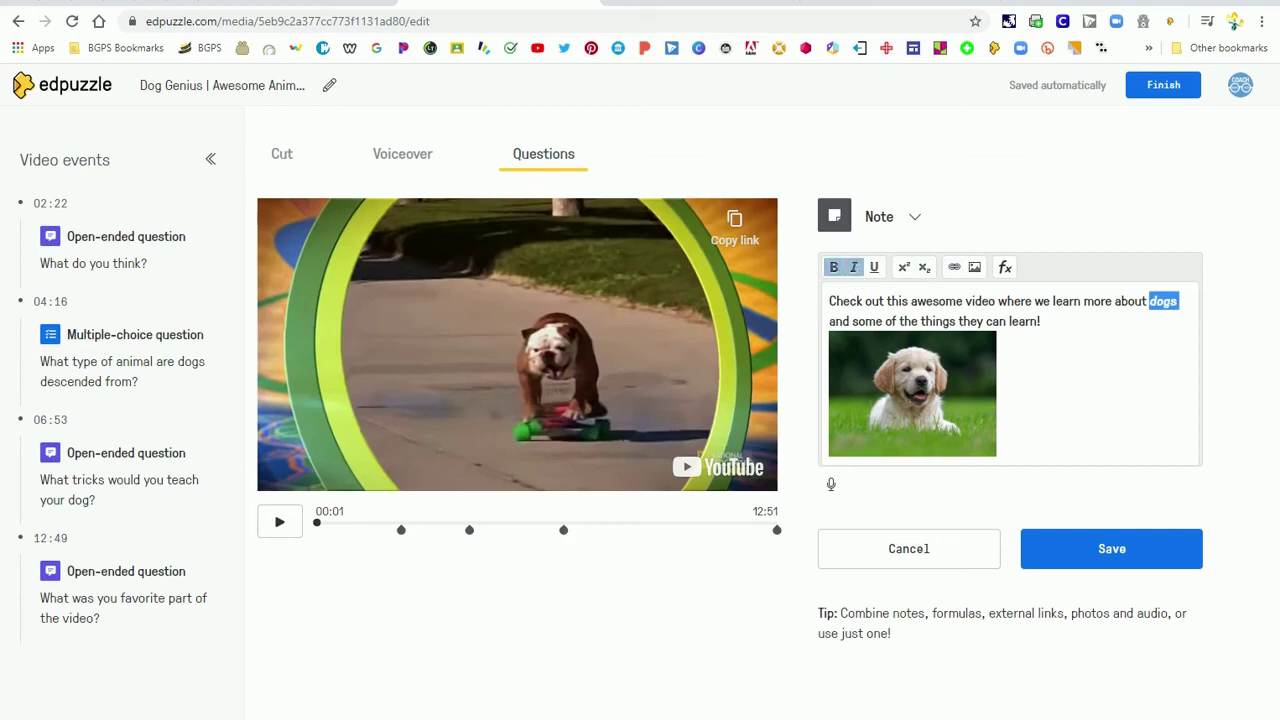
click(874, 267)
click(1041, 321)
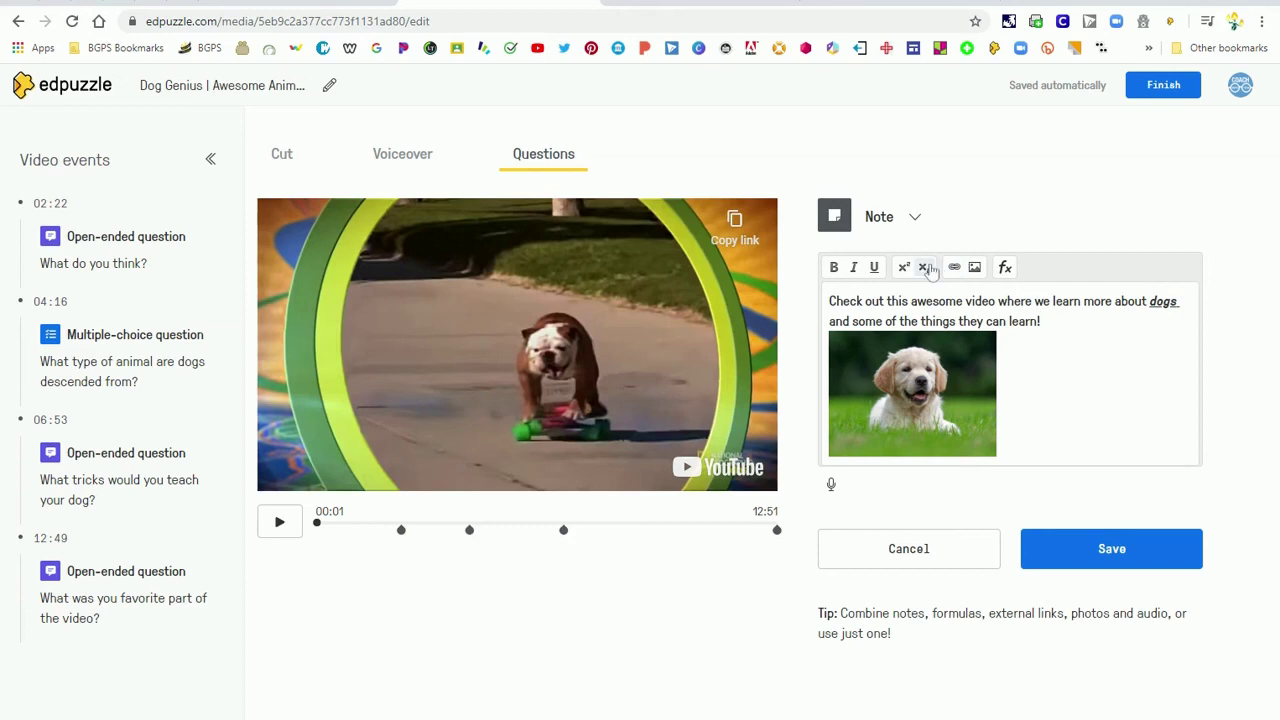
- View the note's equation editor and close it without adding an equation
click(1005, 267)
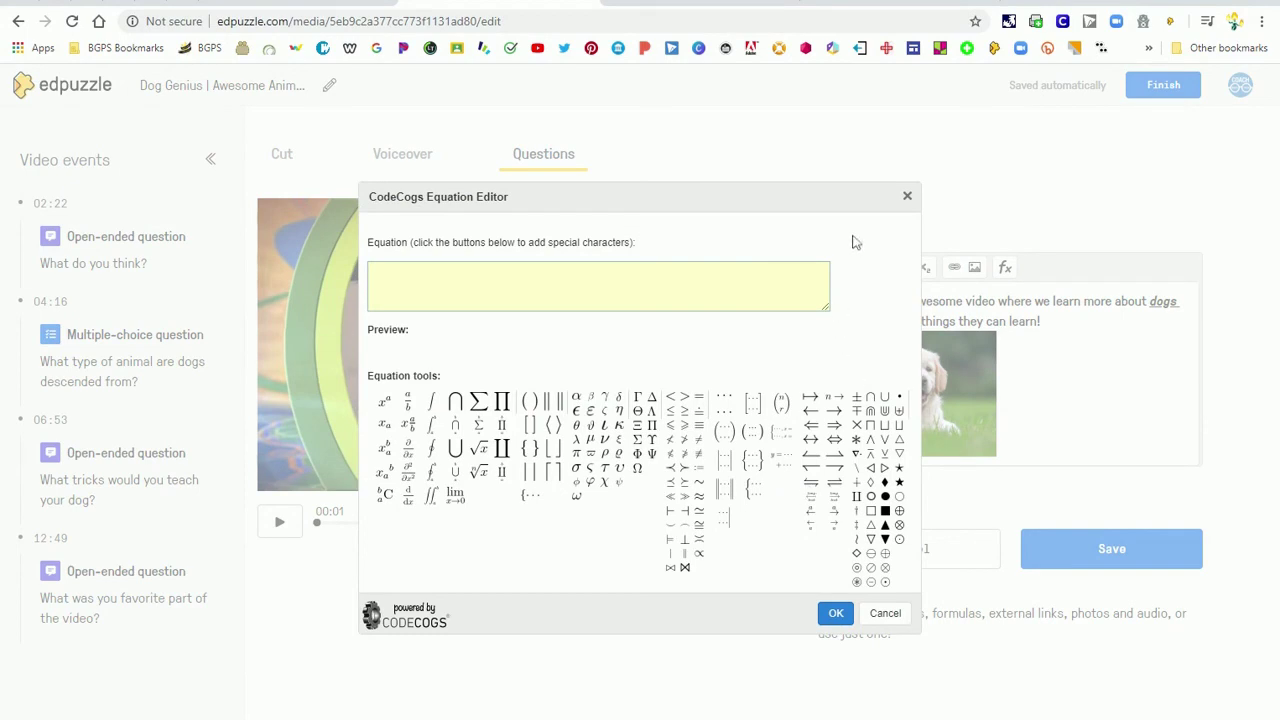
click(907, 196)
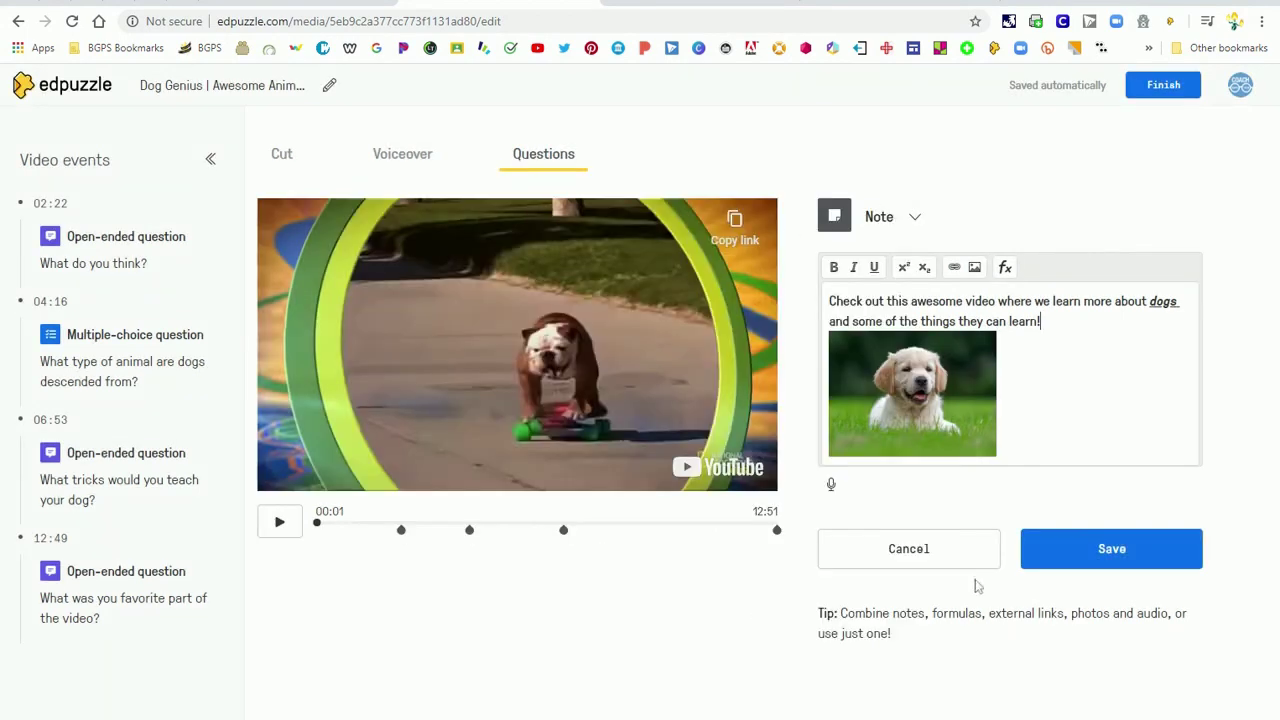
- Save the note at 00:01 and finish editing the video lesson
click(1063, 558)
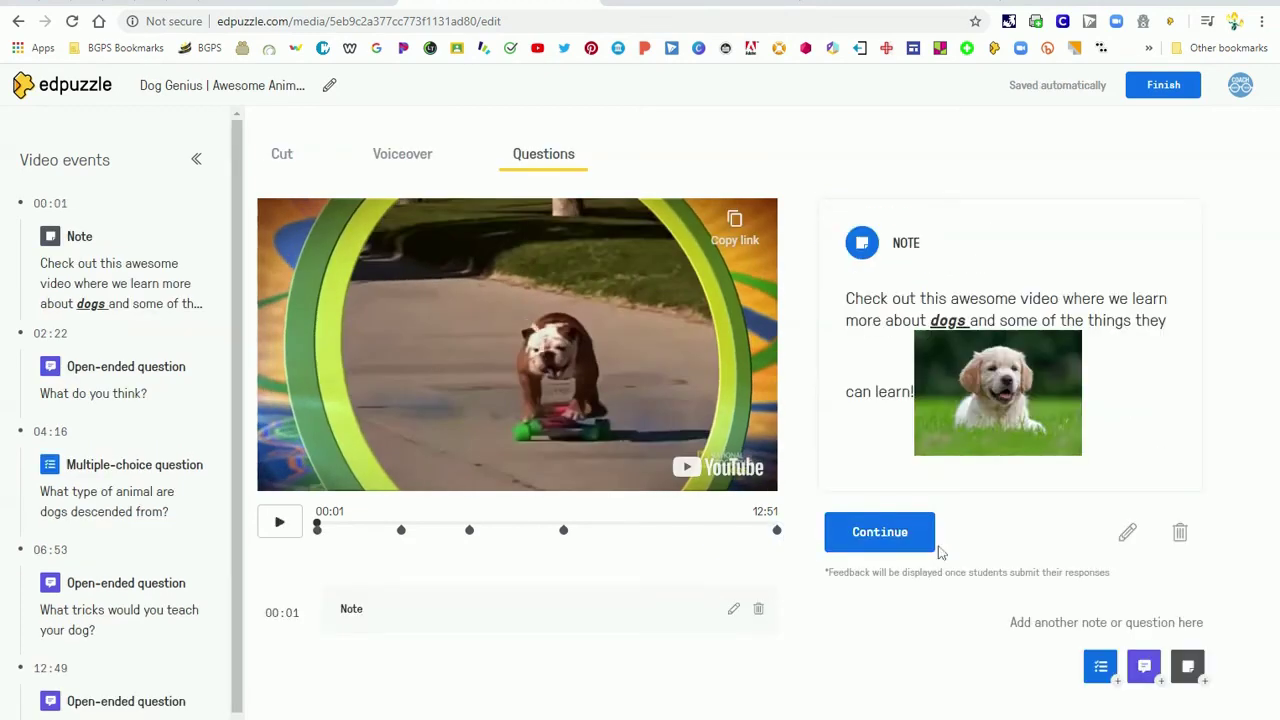
click(906, 536)
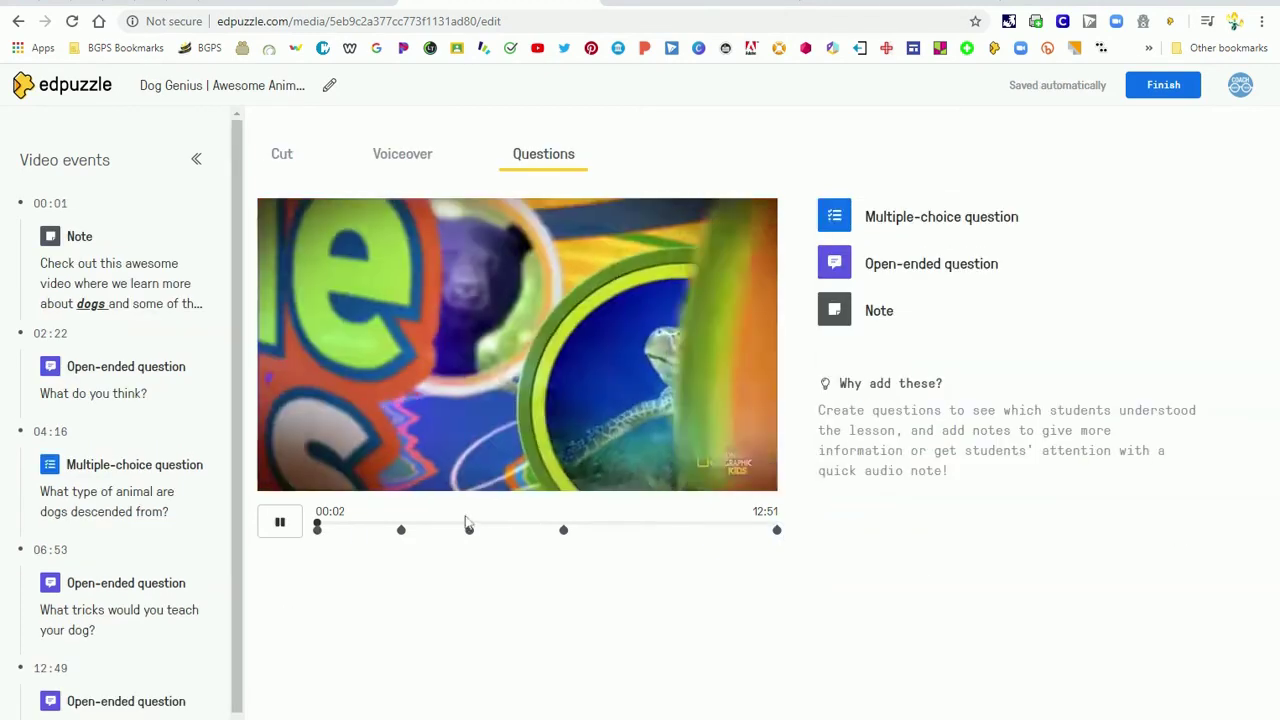
click(280, 522)
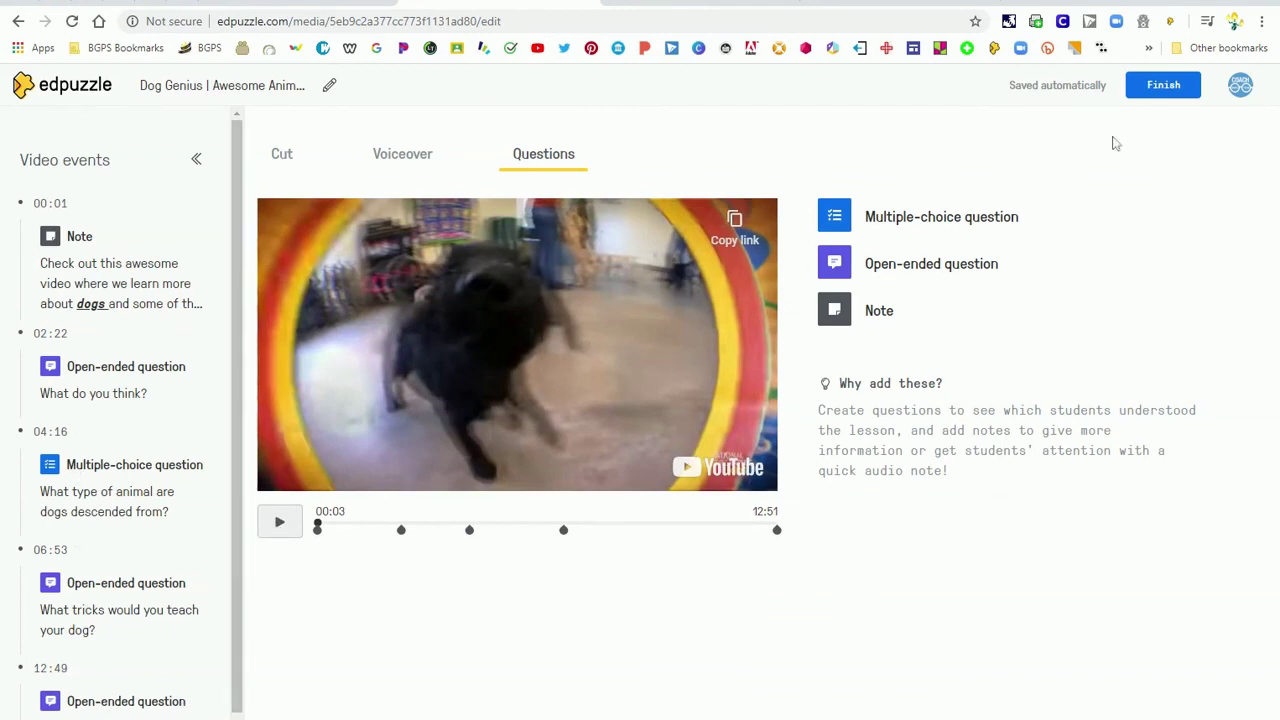
click(1163, 88)
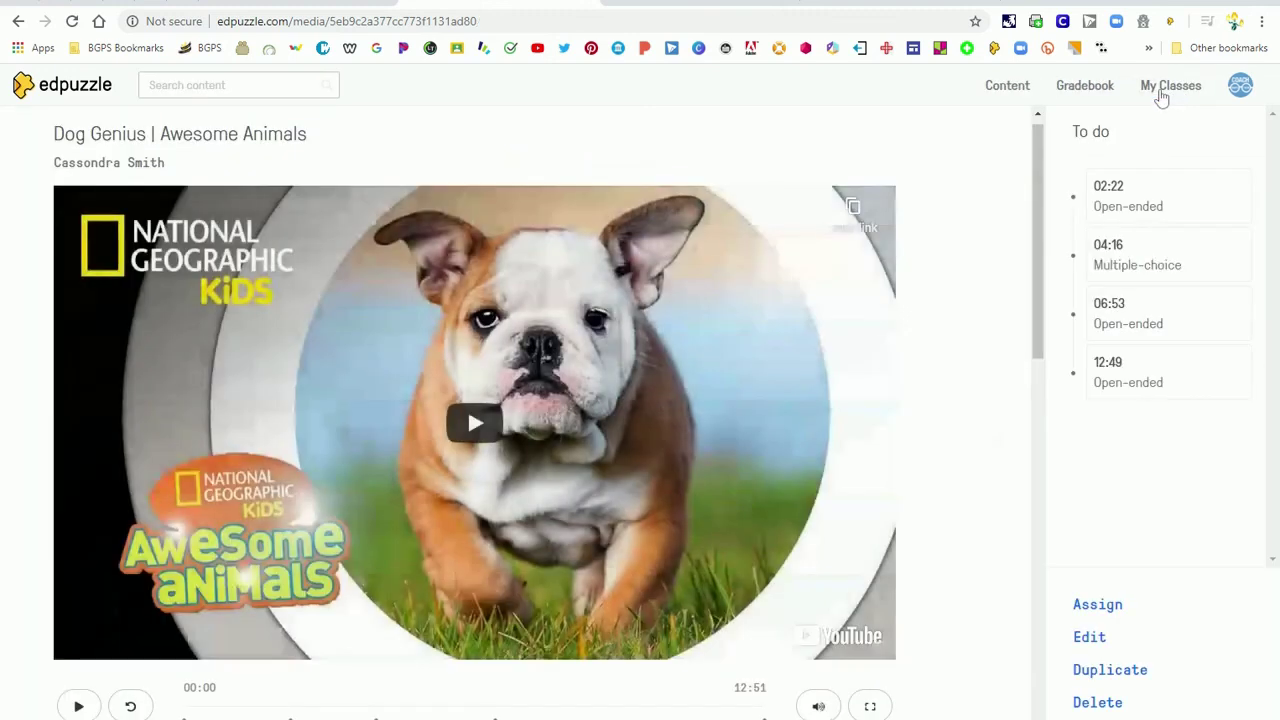